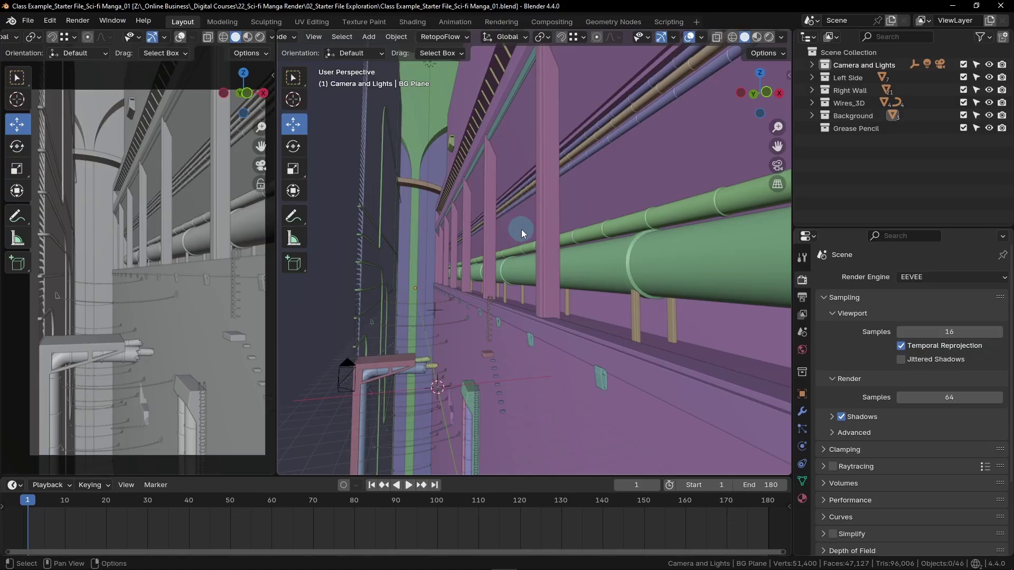
Step: In the Rendering workspace, render frame 1 as a still using EEVEE at 64 samples
left_click(501, 23)
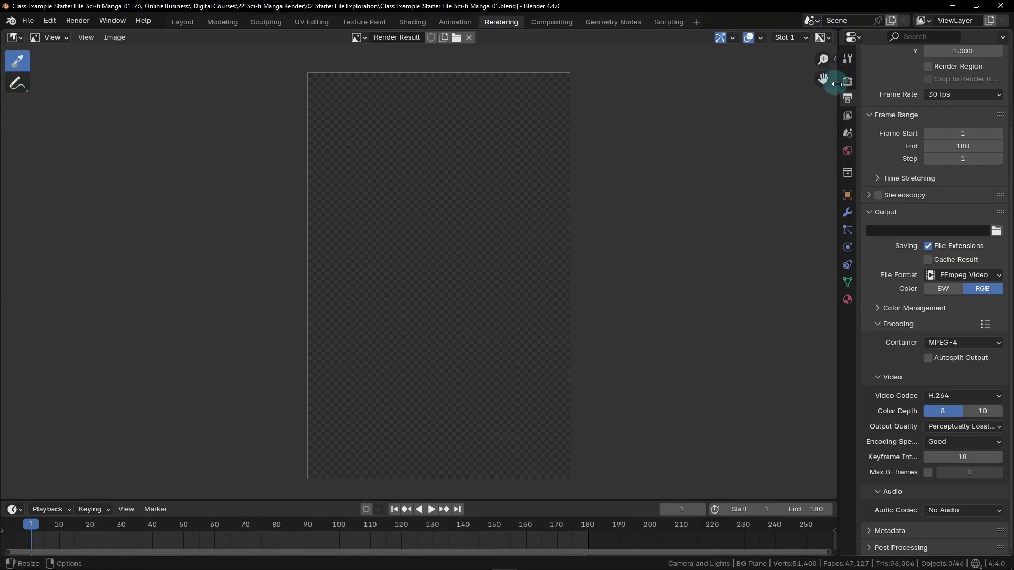
left_click(847, 83)
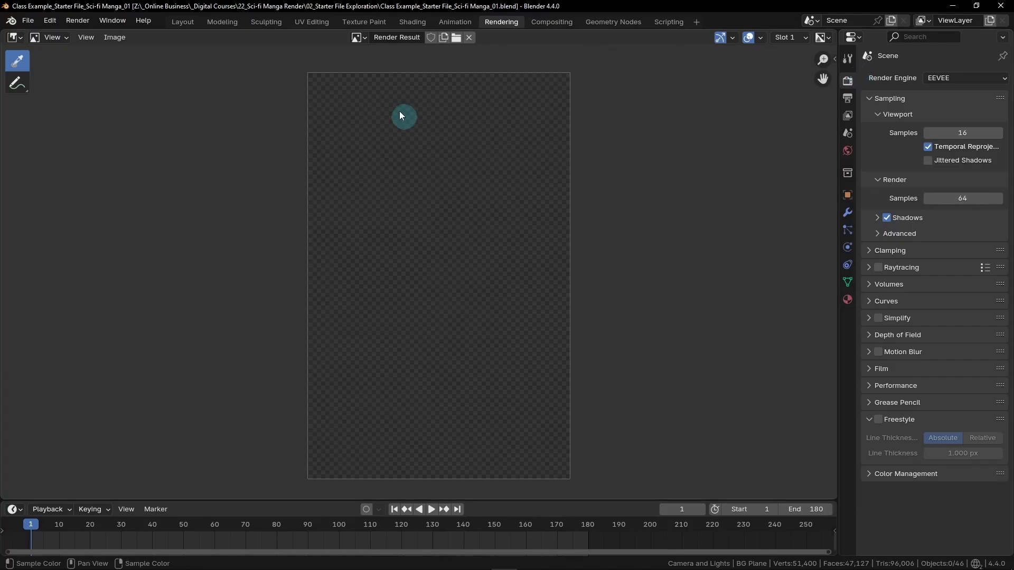
left_click(77, 23)
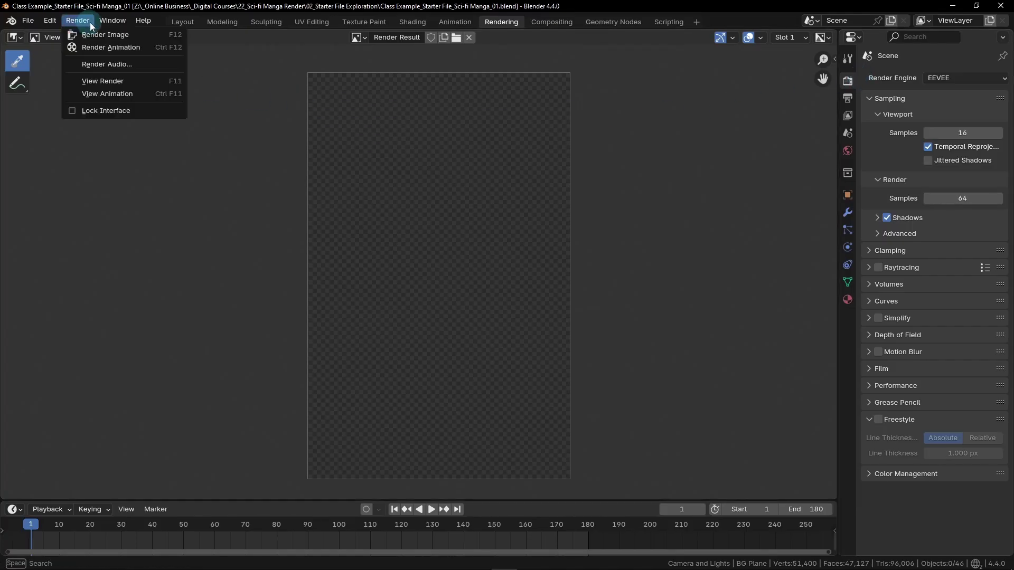
left_click(137, 36)
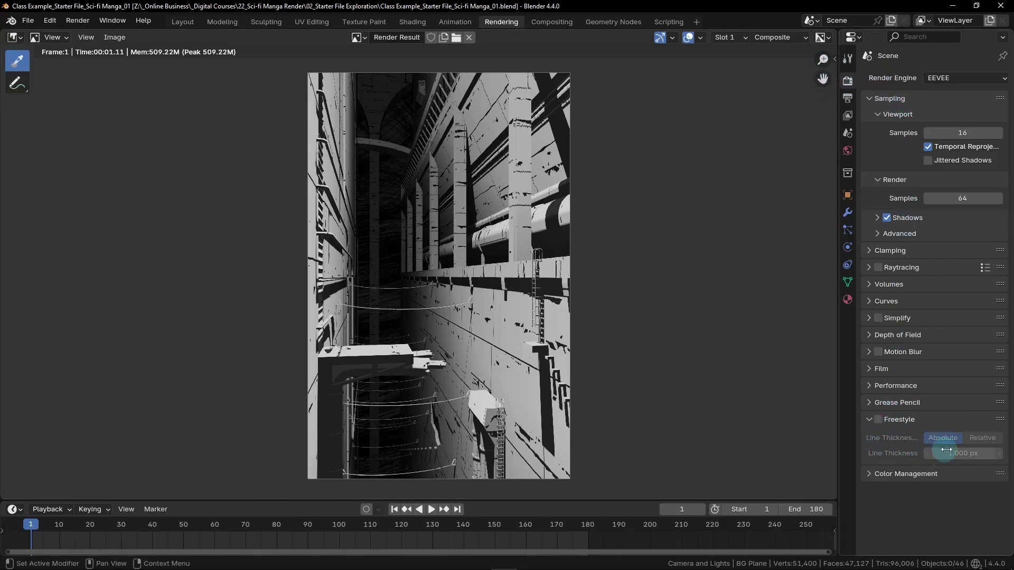
Step: Enable Freestyle in Render properties with 1.000 px absolute line thickness
left_click(887, 420)
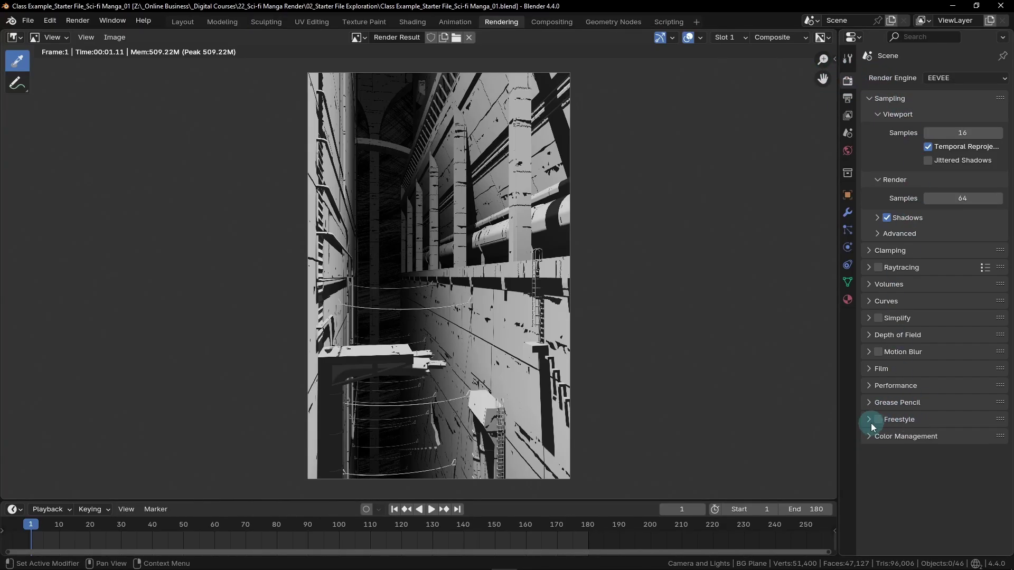
left_click(870, 421)
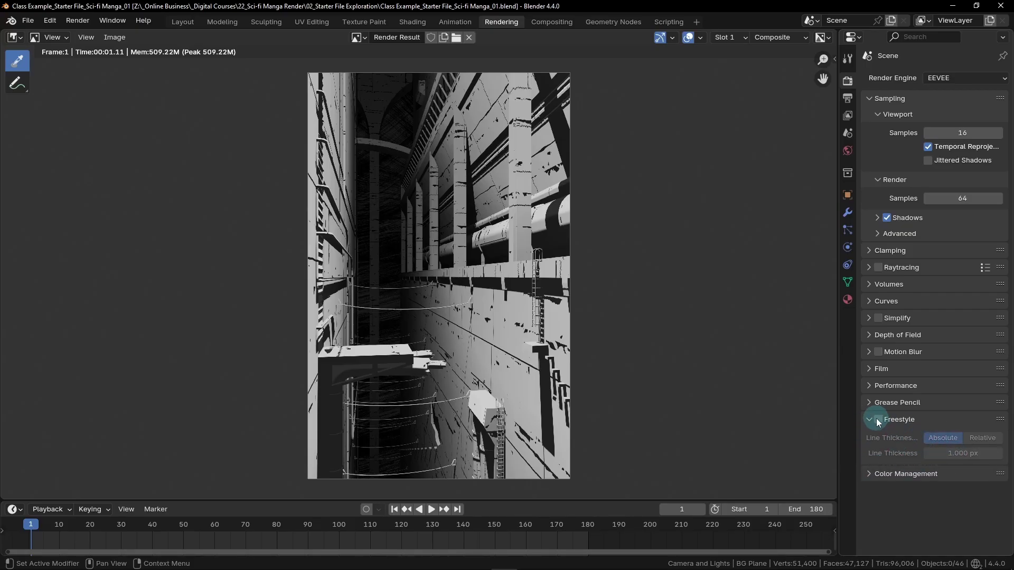
left_click(904, 420)
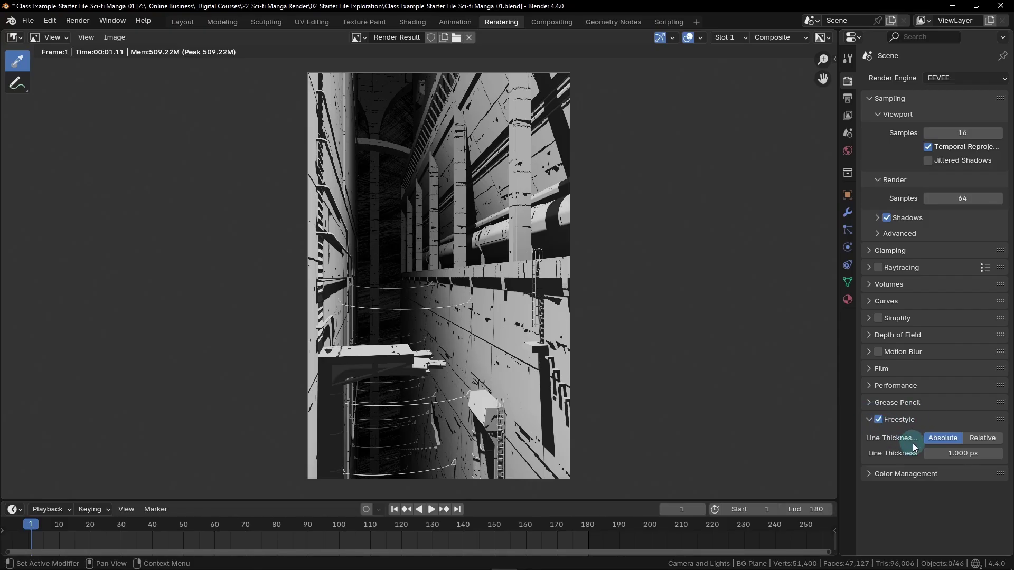
Step: Switch the Render Result to empty Slot 2, after briefly checking Slot 1
left_click(734, 40)
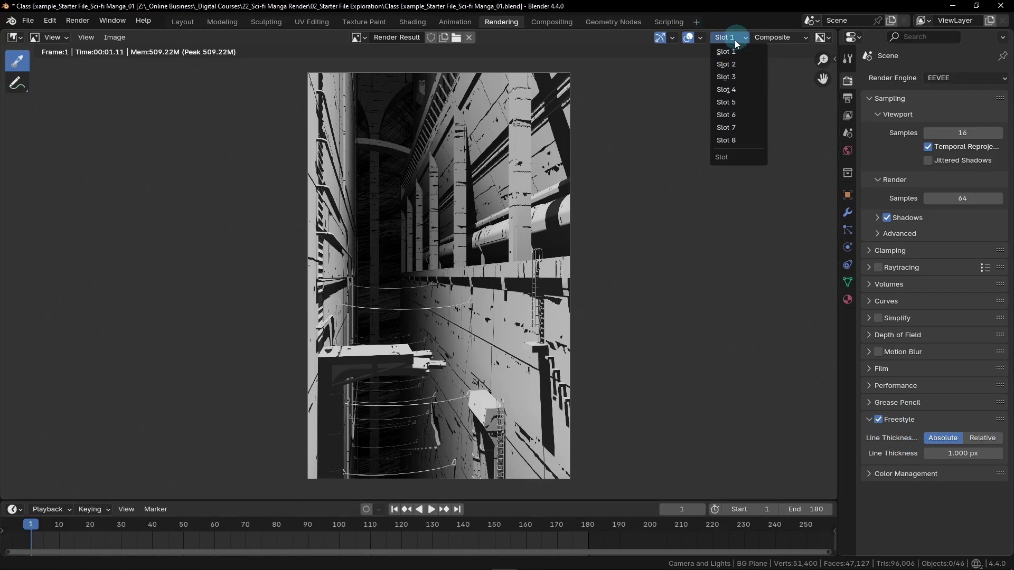
left_click(724, 64)
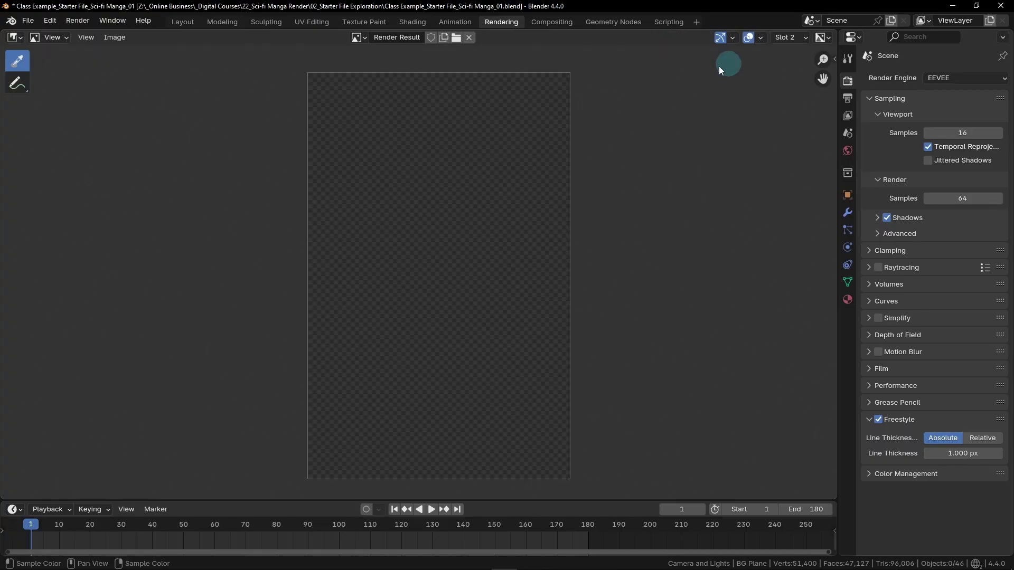
left_click(790, 42)
left_click(790, 54)
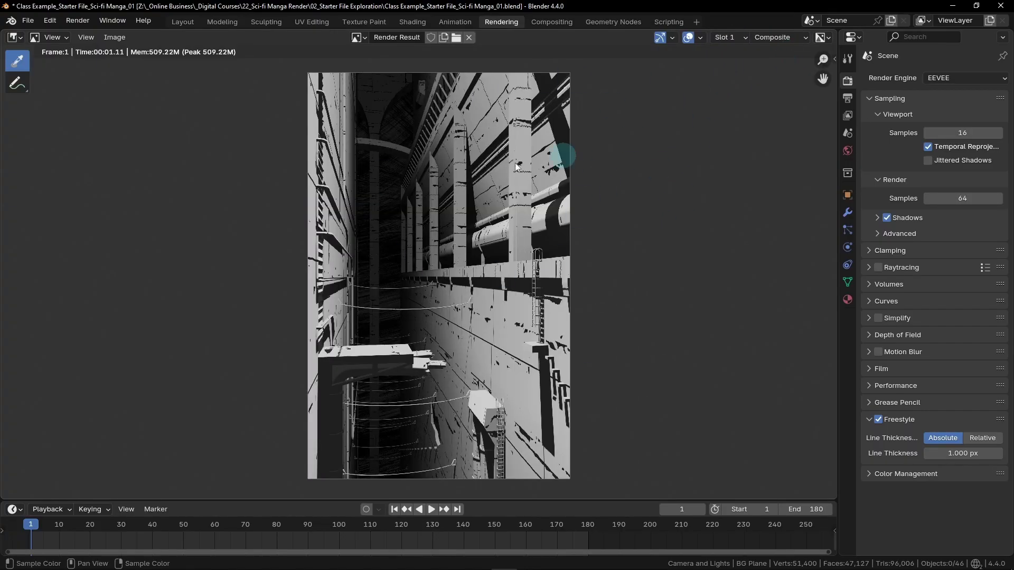
left_click(729, 37)
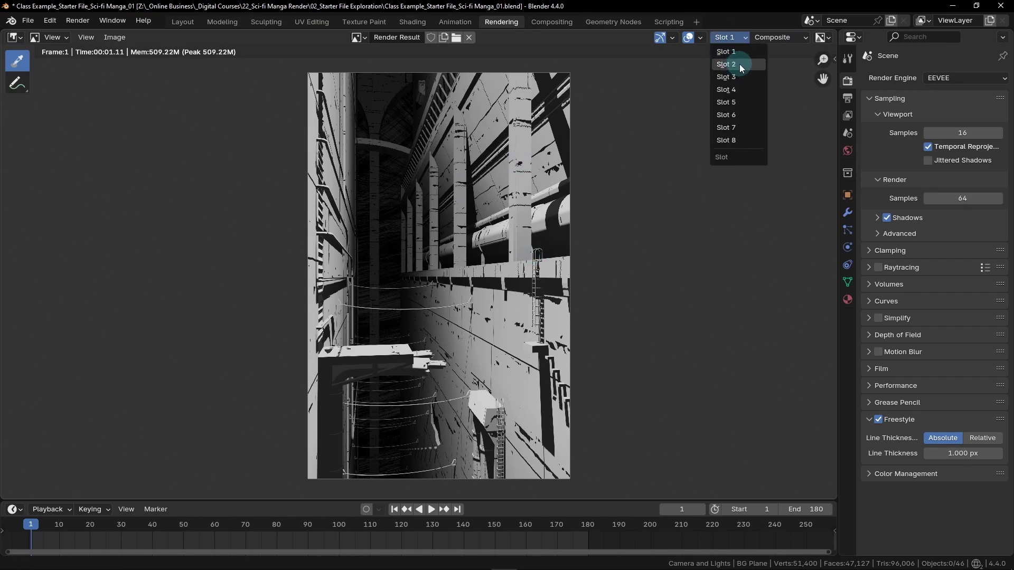
left_click(738, 64)
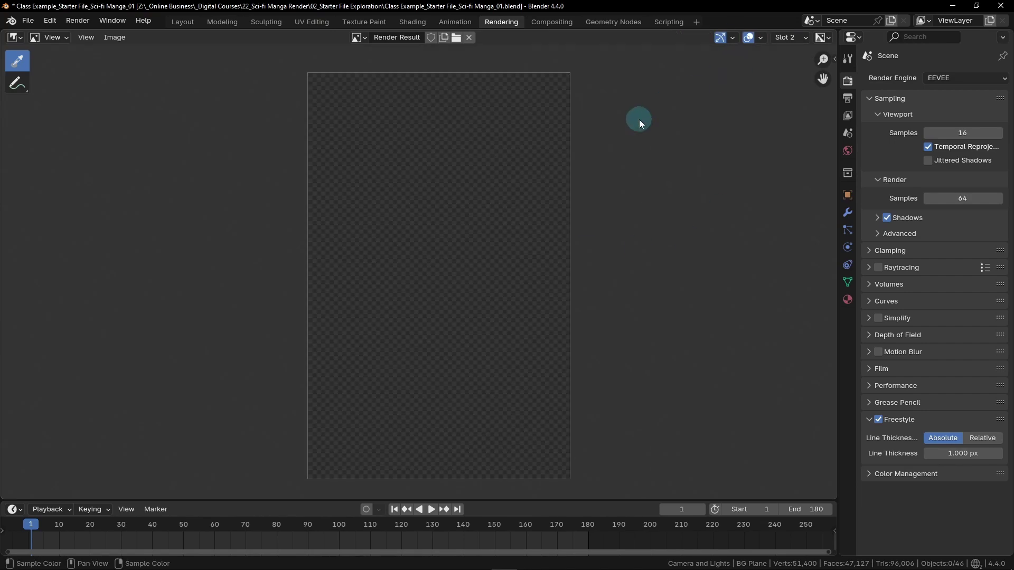
Step: Render frame 1 into Slot 2 with Freestyle outlines, then zoom and pan to inspect them
left_click(78, 22)
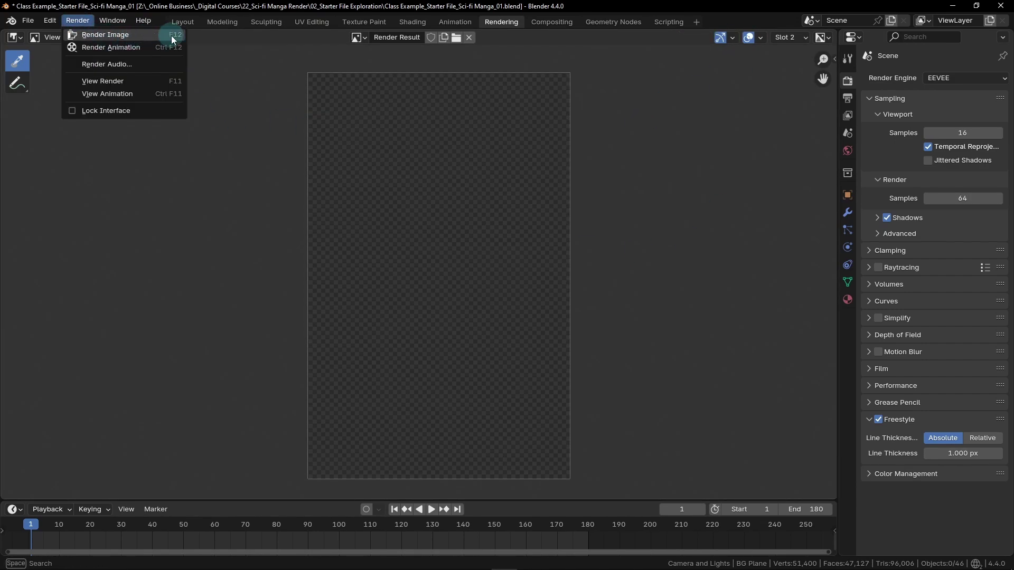
left_click(149, 36)
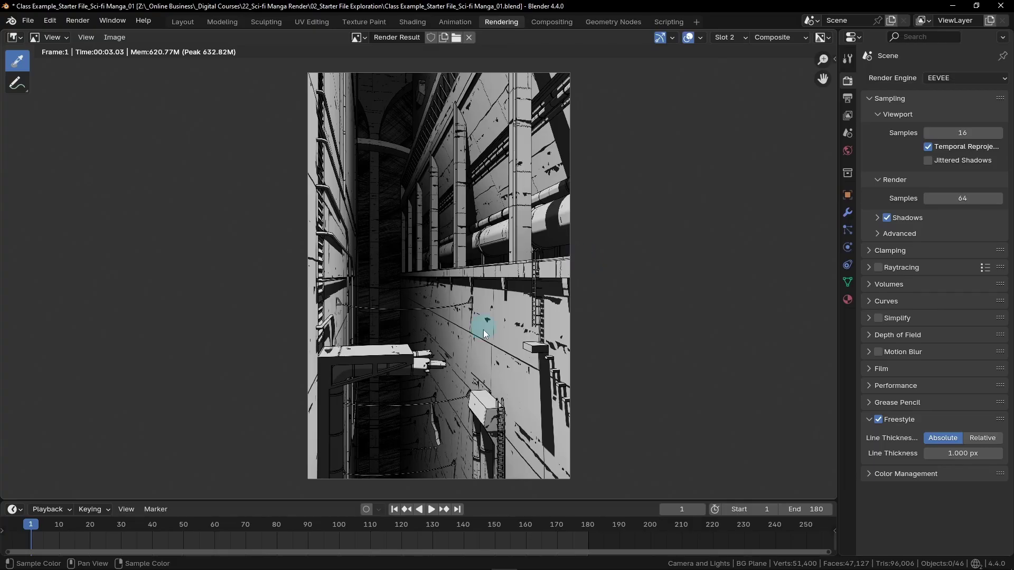
scroll(479, 407, "up", 5)
middle_click_drag(490, 424, 527, 312)
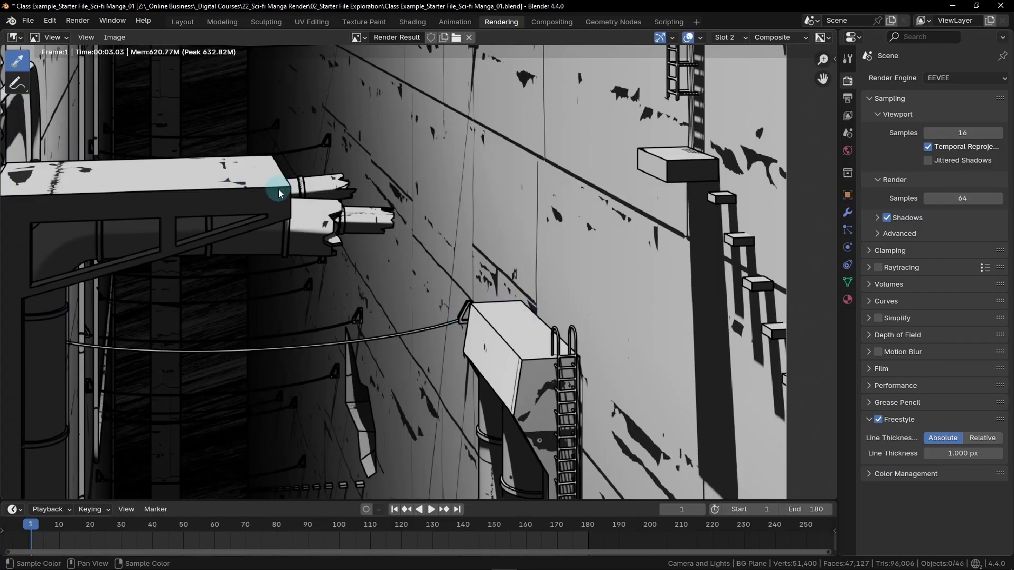
left_click(739, 38)
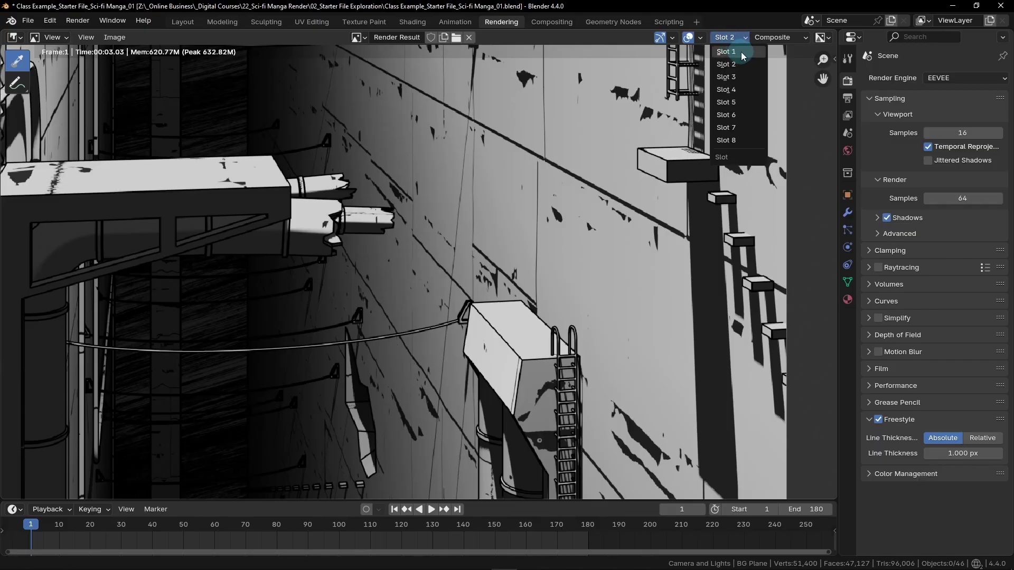
left_click(741, 52)
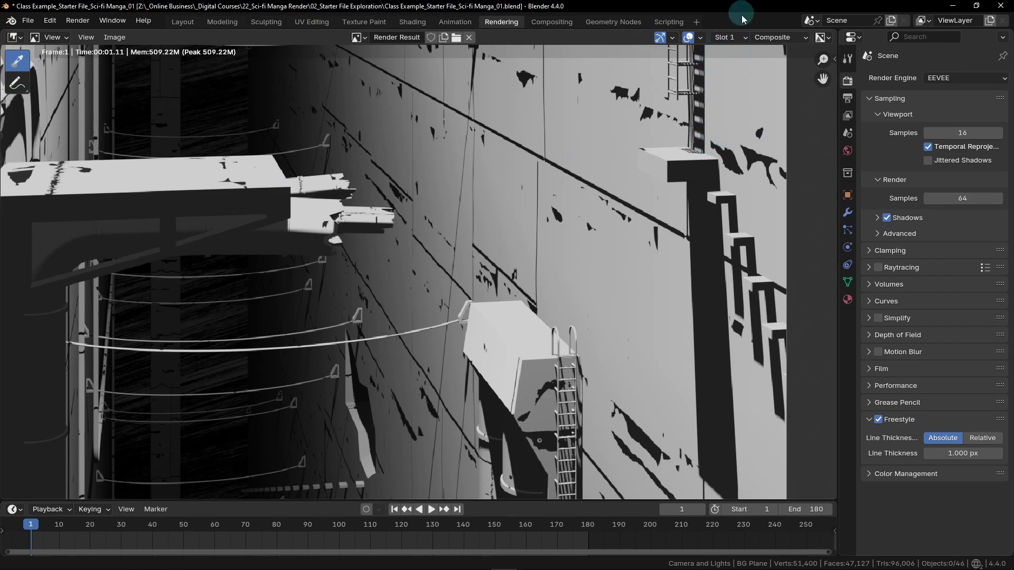
left_click(737, 37)
left_click(732, 64)
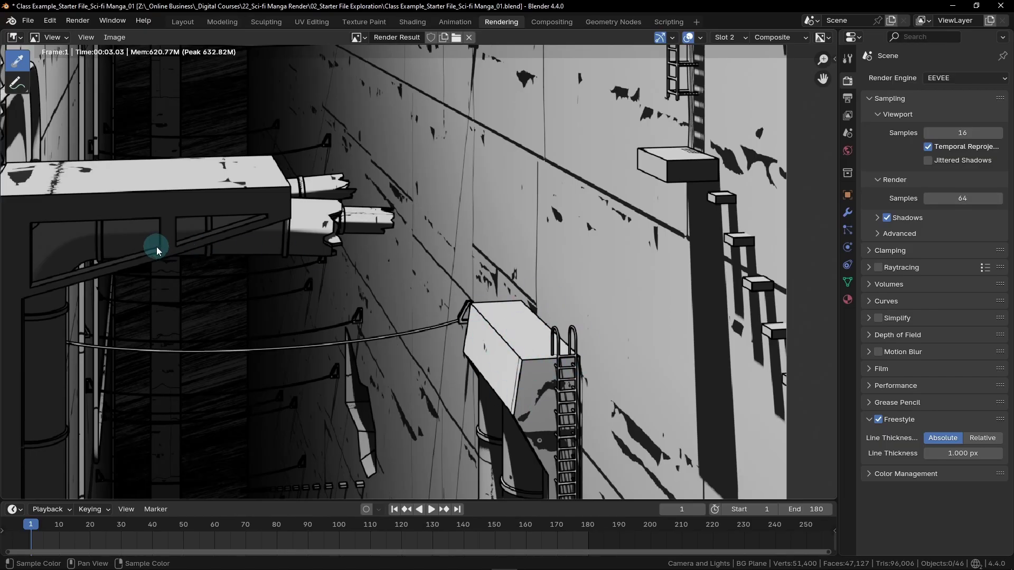
middle_click_drag(159, 245, 215, 219)
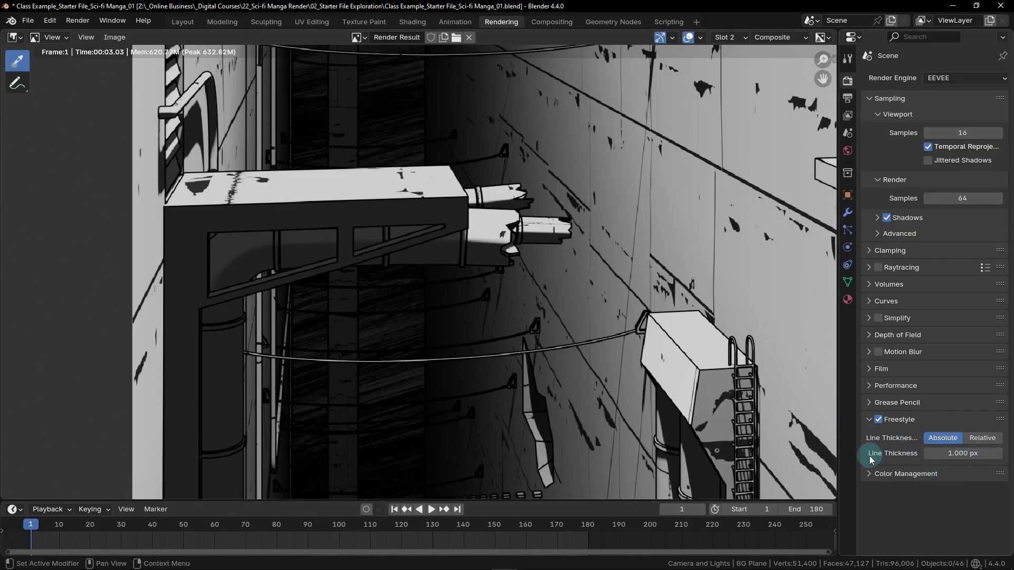
left_click(959, 459)
key("BackSpace")
type(".75")
key("Return")
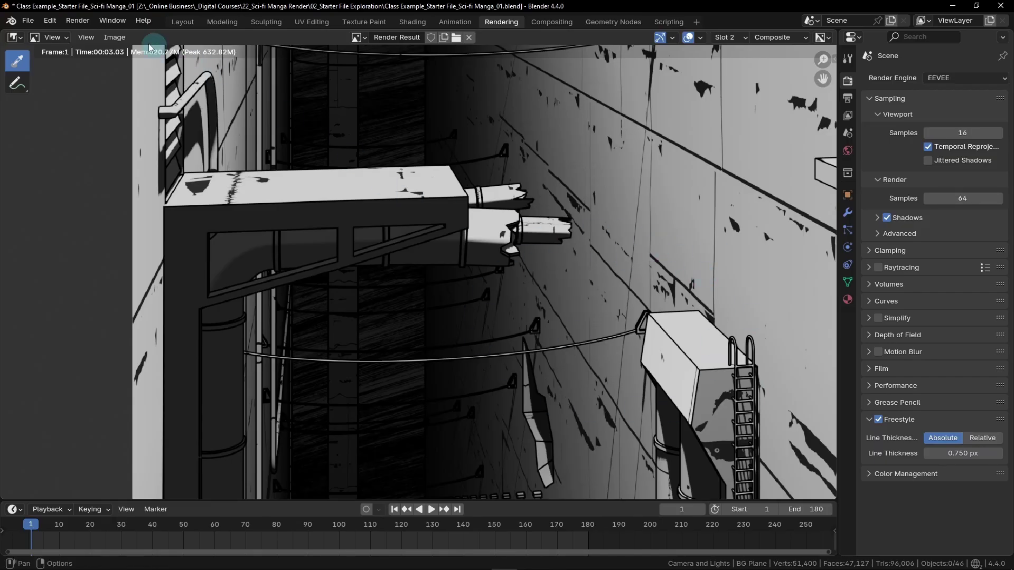
left_click(77, 20)
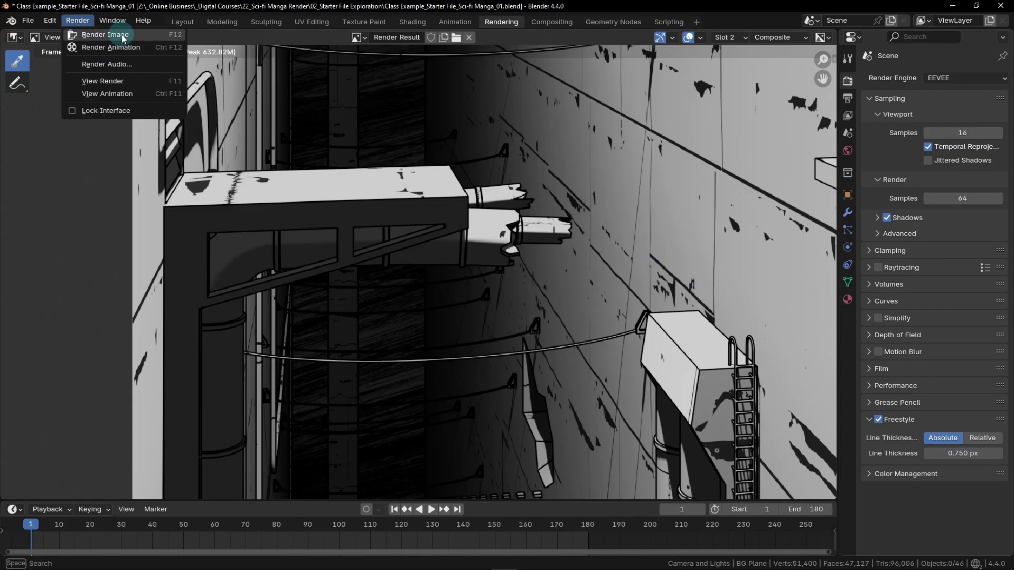
left_click(107, 48)
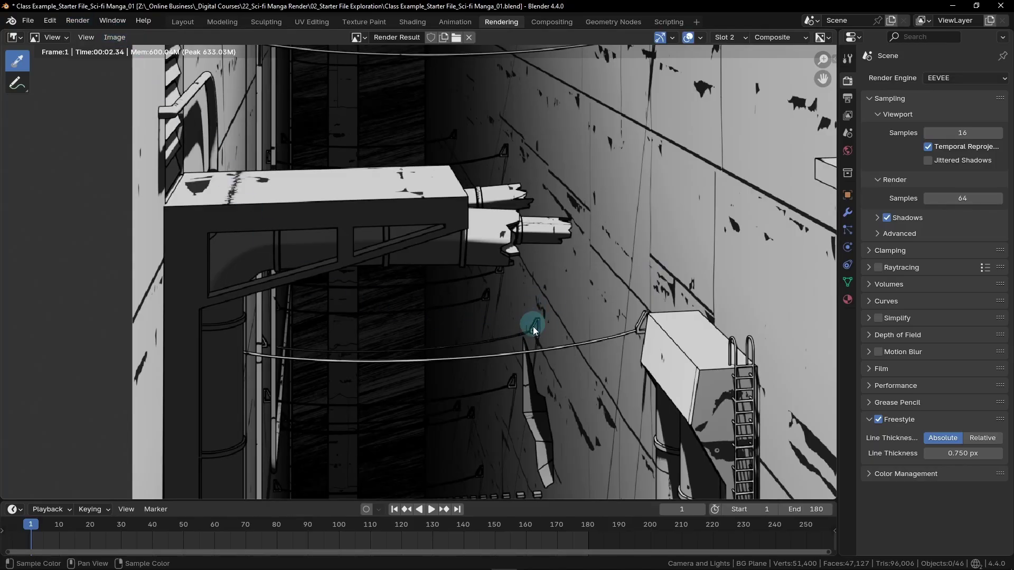
scroll(428, 346, "up", 5)
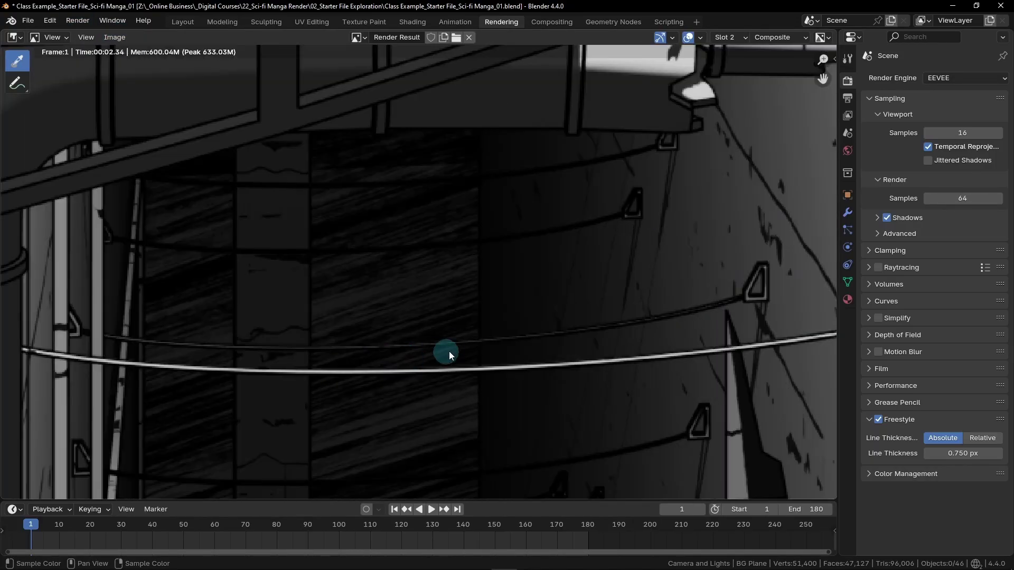
scroll(608, 327, "up", 3)
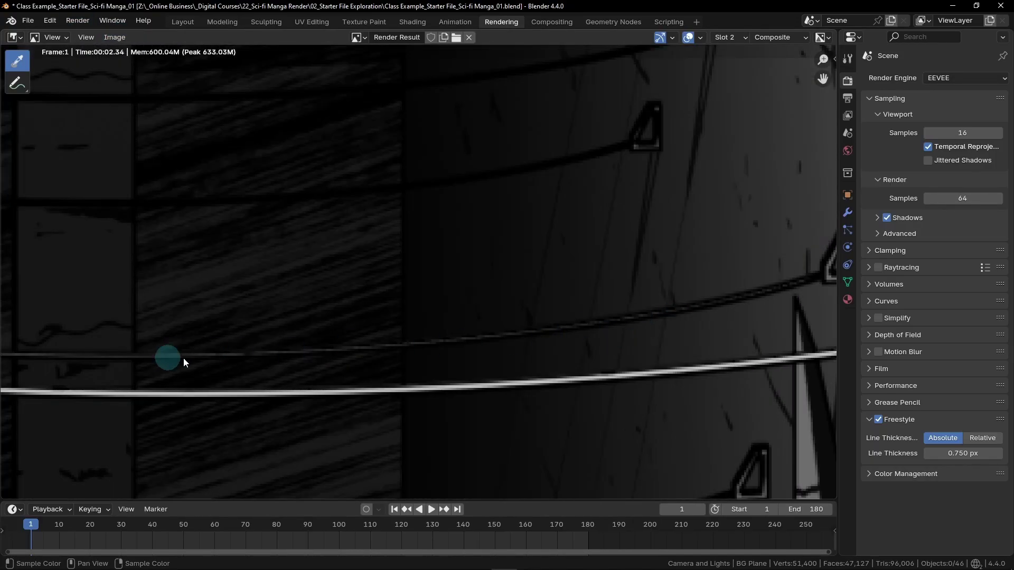
scroll(444, 328, "down", 4)
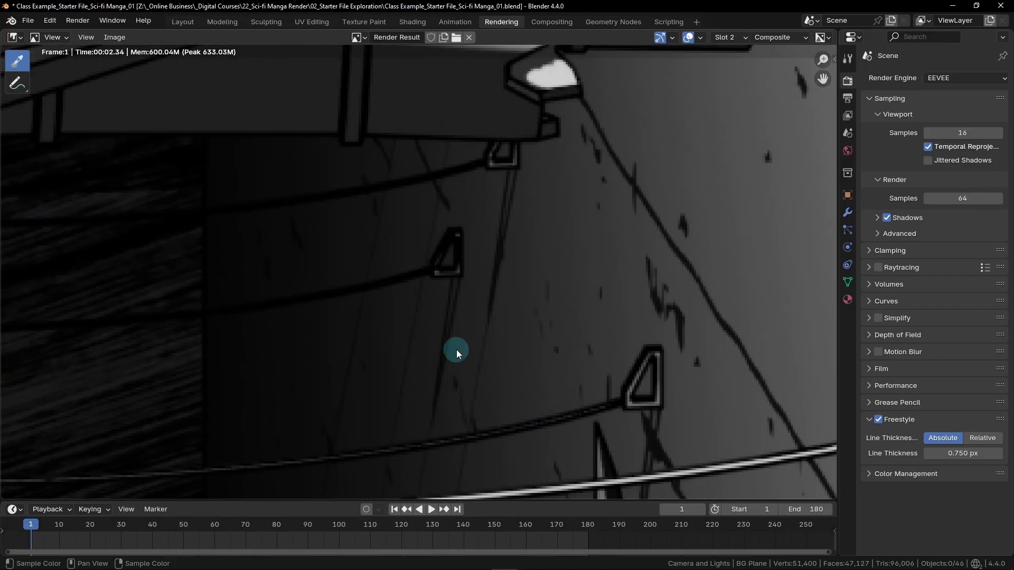
scroll(212, 272, "down", 2)
scroll(253, 268, "up", 3)
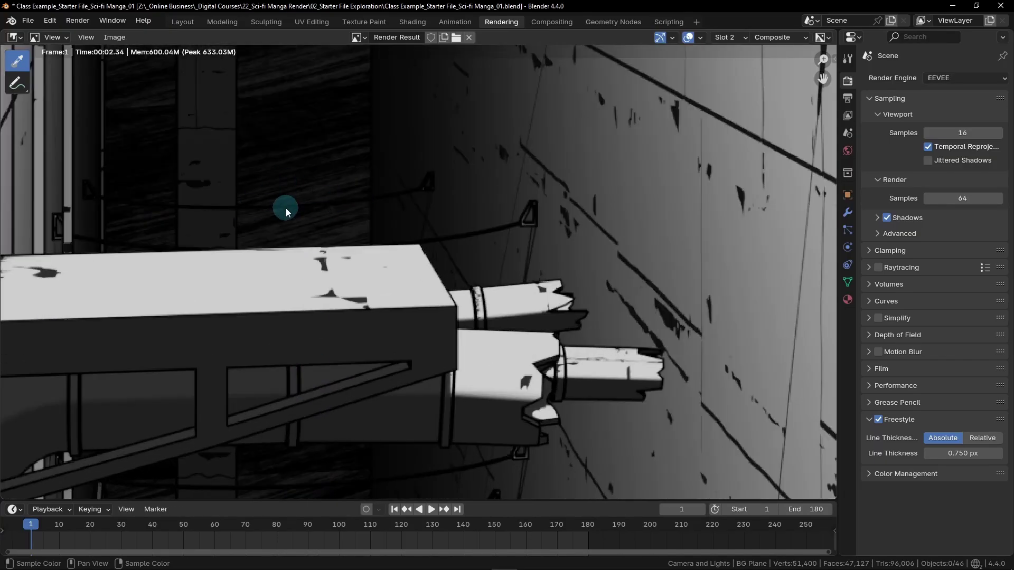
scroll(472, 370, "down", 2)
scroll(453, 339, "up", 3)
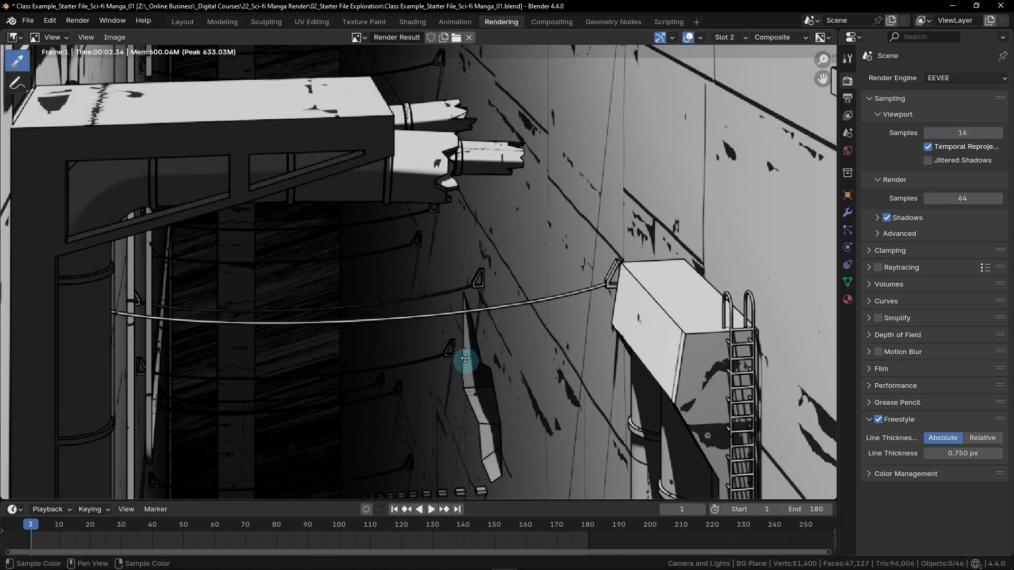
scroll(531, 348, "down", 3)
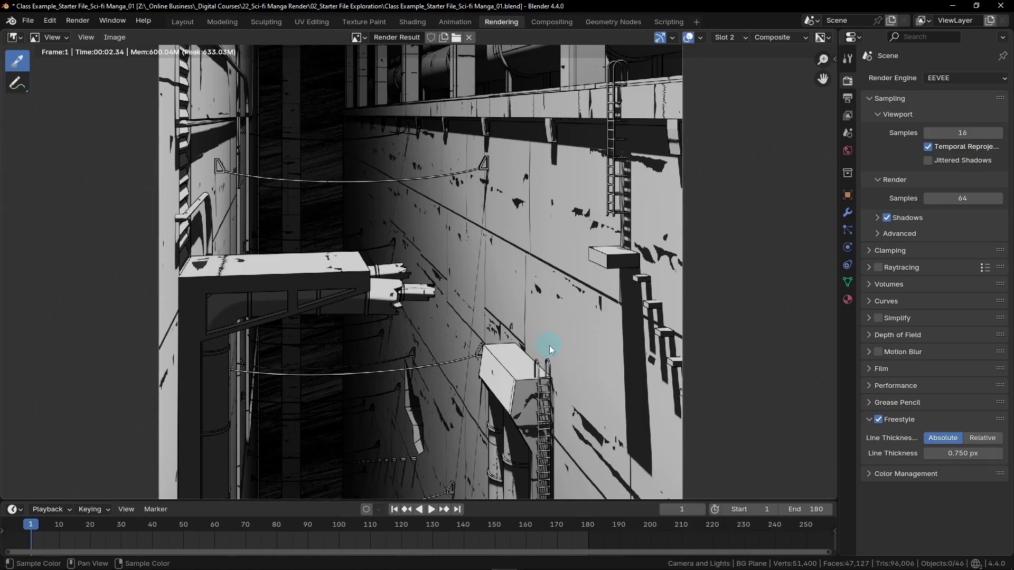
Step: Scroll the View Layer properties to the Freestyle line set showing Silhouette, Crease and Border edge types
left_click(850, 118)
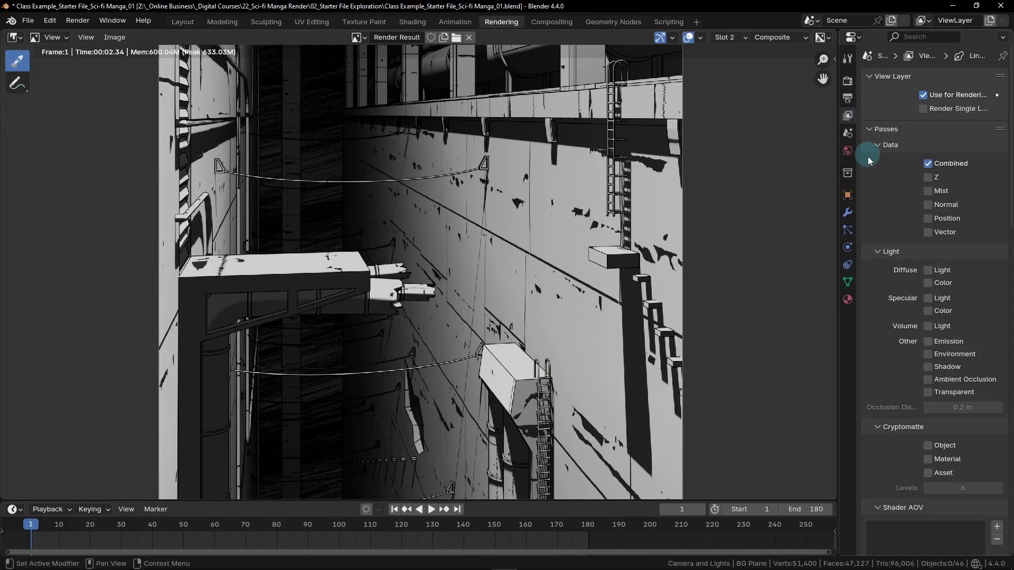
scroll(898, 207, "down", 12)
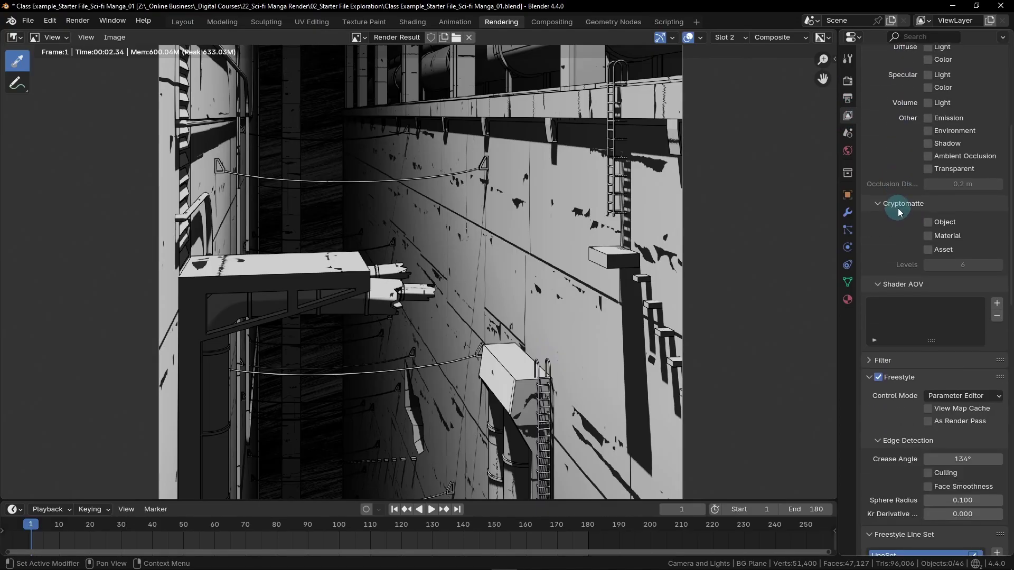
scroll(900, 207, "down", 5)
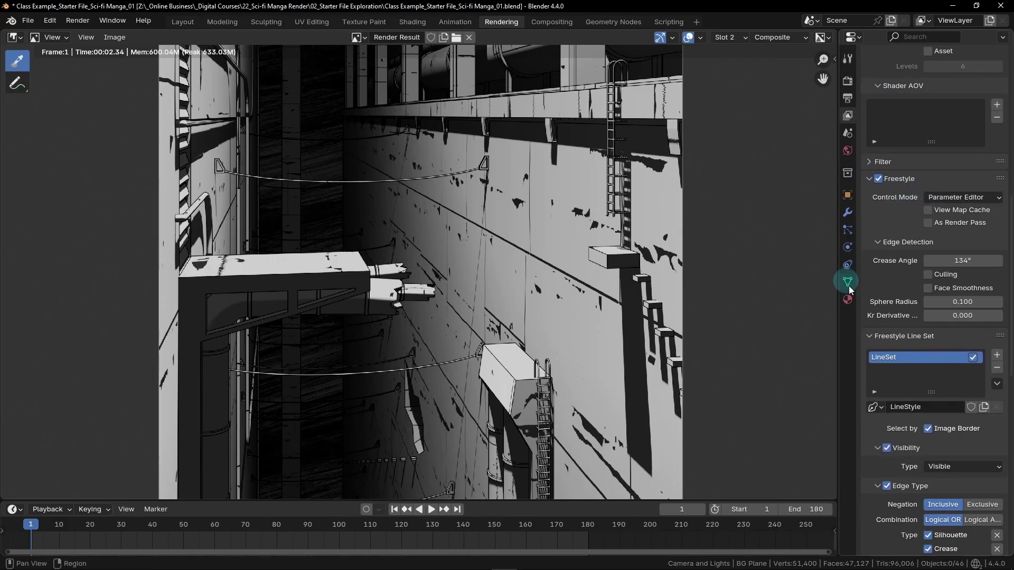
scroll(935, 198, "down", 2)
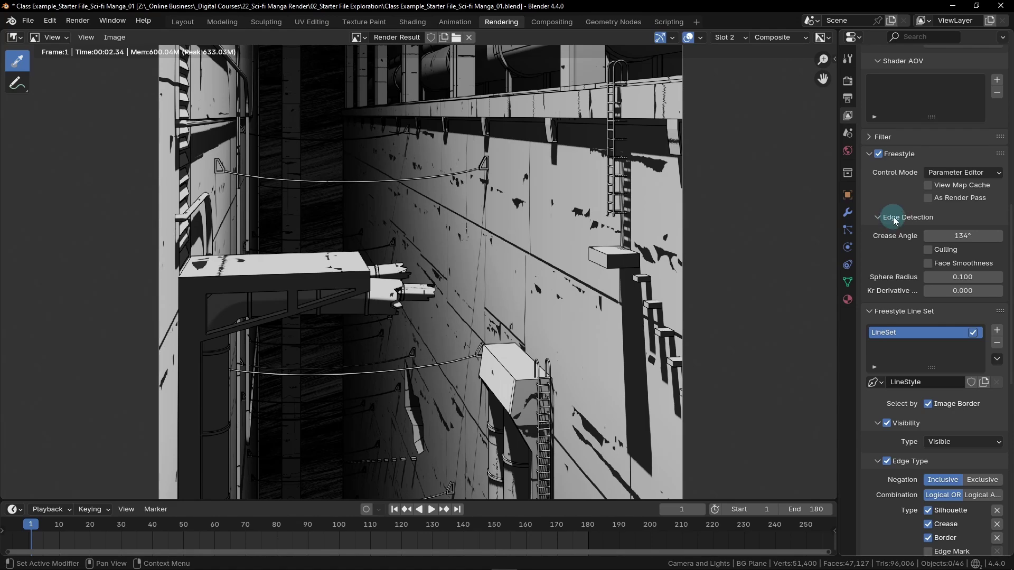
scroll(904, 256, "down", 5)
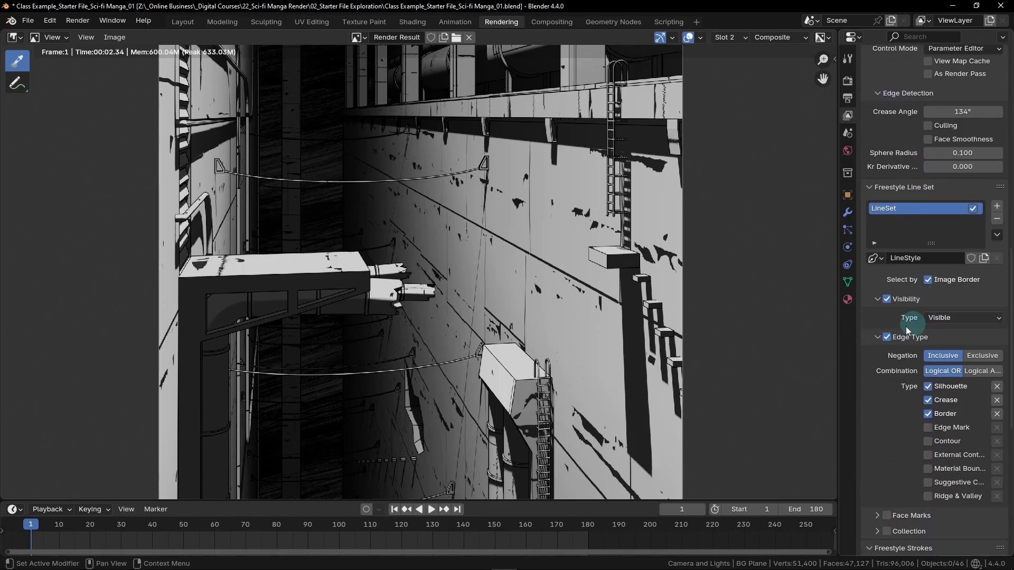
scroll(917, 356, "down", 4)
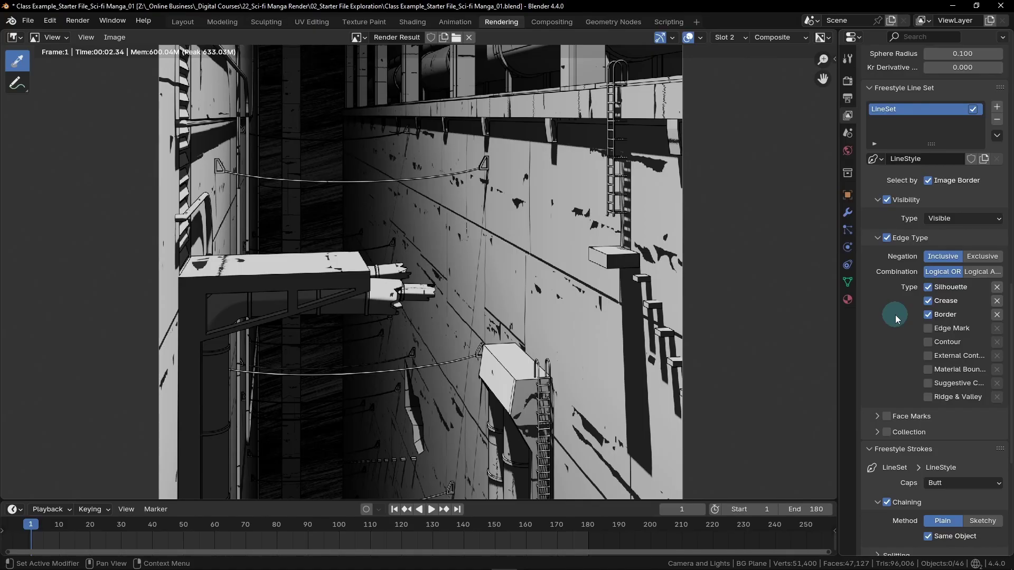
Step: Zoom the Slot 2 render to inspect the thin black lines on the corridor's panels and struts
scroll(474, 270, "down", 5)
scroll(459, 199, "up", 4)
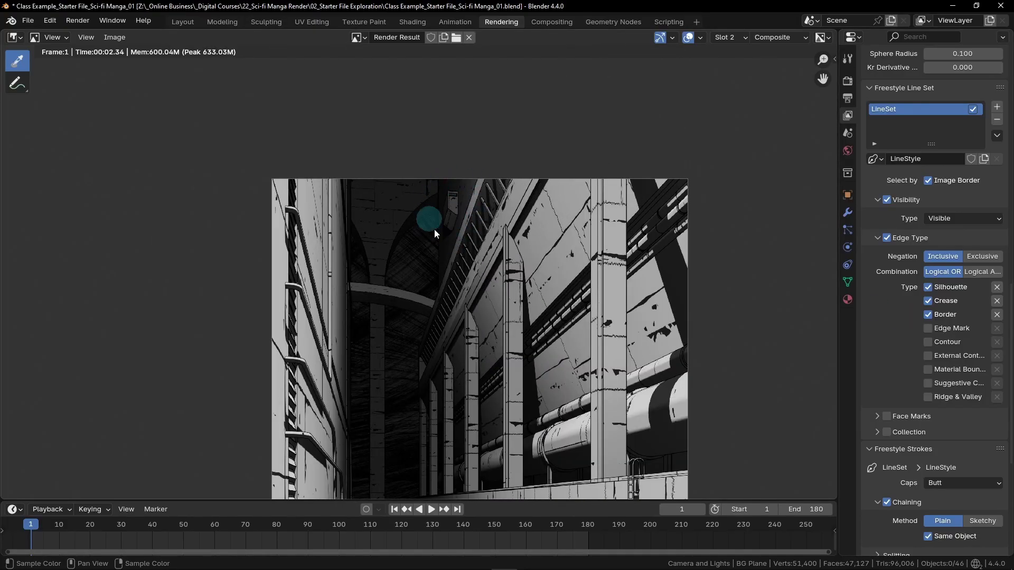
scroll(443, 233, "up", 5)
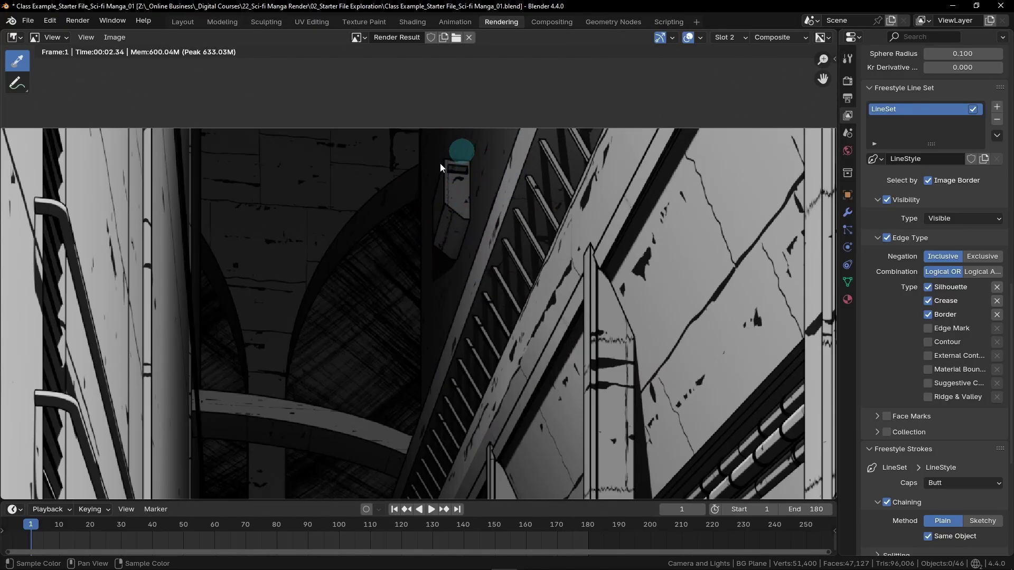
scroll(441, 193, "up", 5)
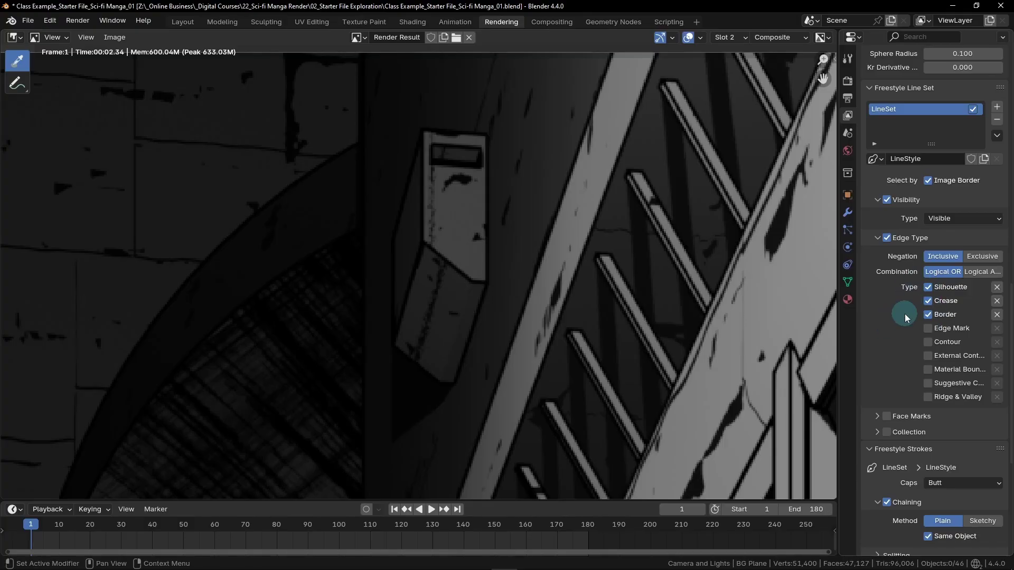
Step: Add Edge Mark to the line set's edge types and re-render the corridor image
left_click(928, 329)
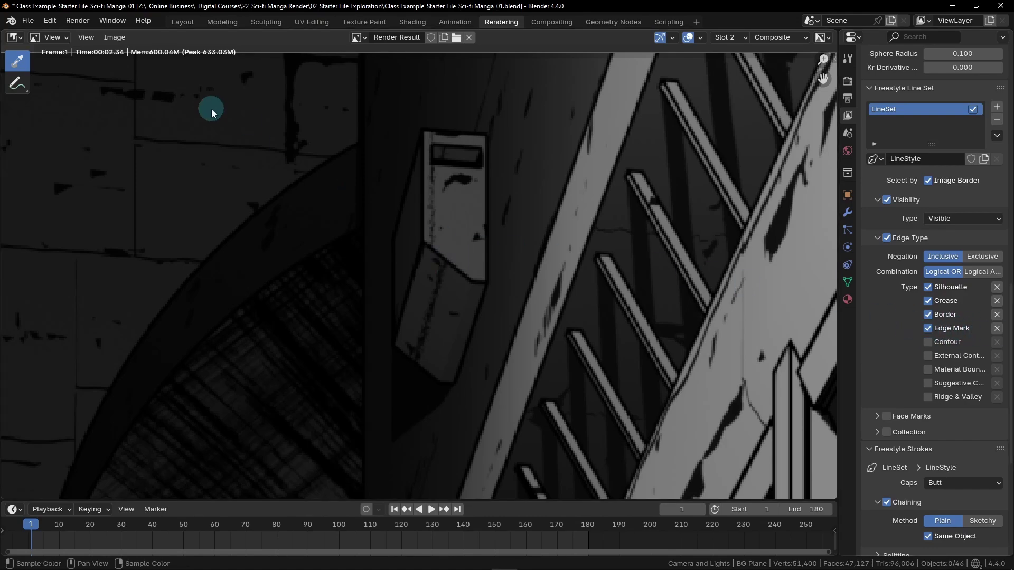
left_click(78, 20)
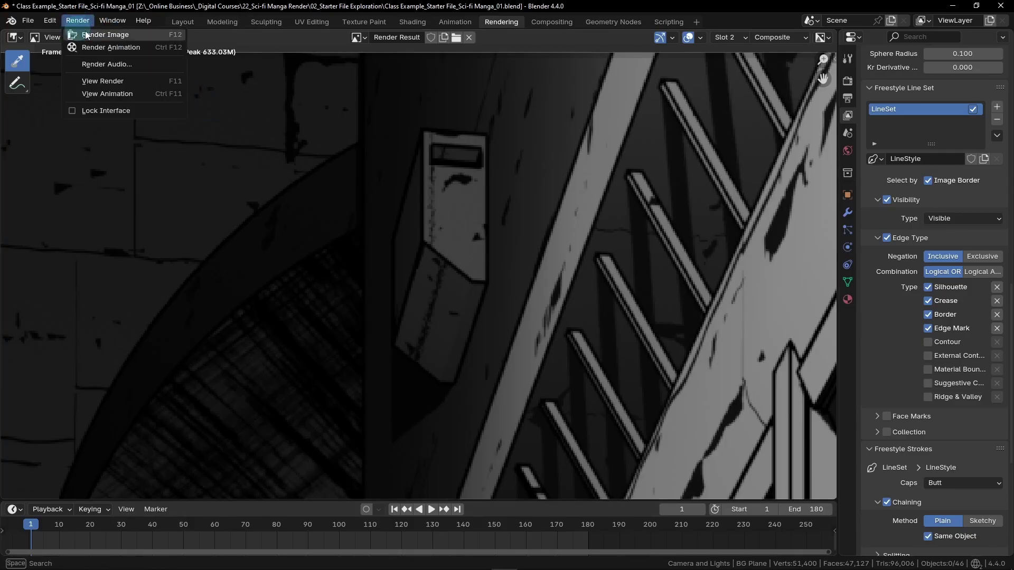
left_click(101, 35)
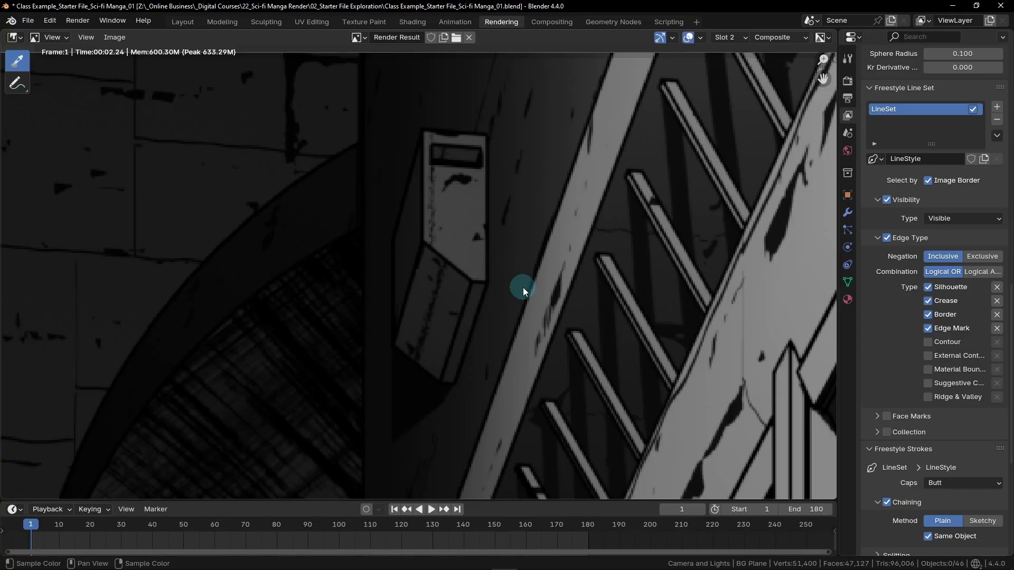
Step: In Layout, select and frame the Balcony object, then enter Edit Mode with nothing selected
left_click(183, 21)
left_click(452, 144)
scroll(453, 148, "up", 5)
key("KP_Decimal")
middle_click_drag(450, 144, 641, 266)
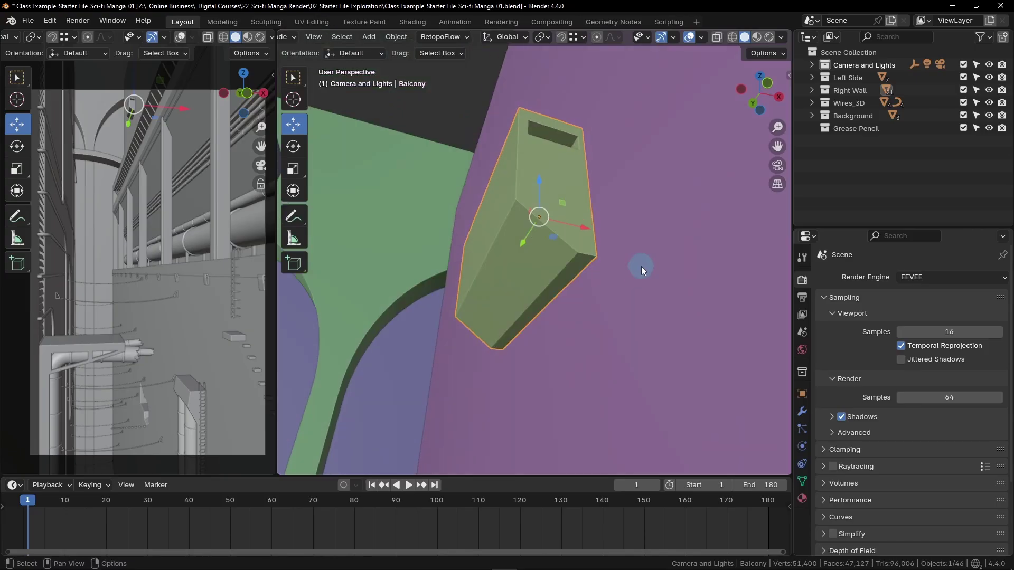
key("Tab")
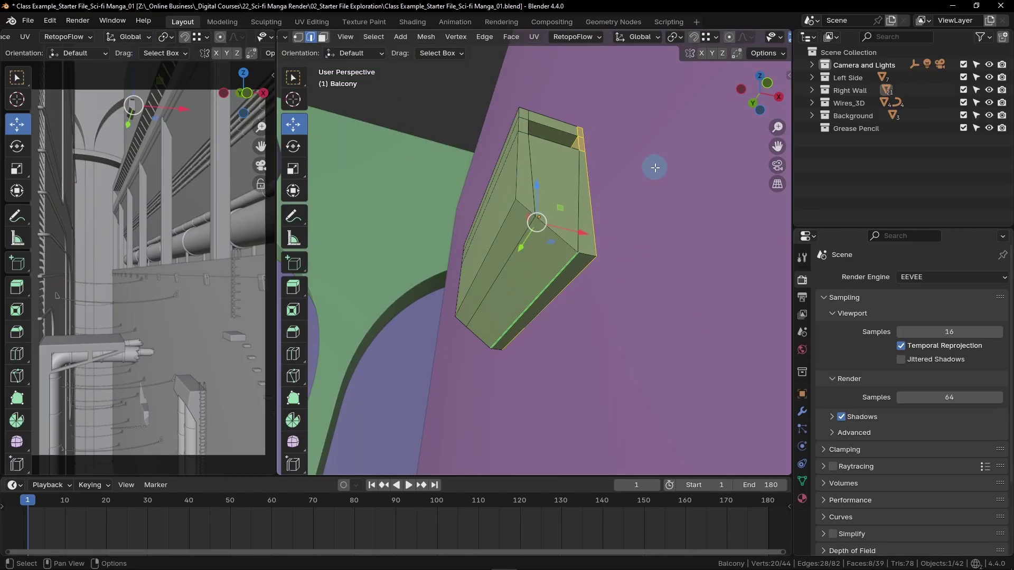
key("alt+a")
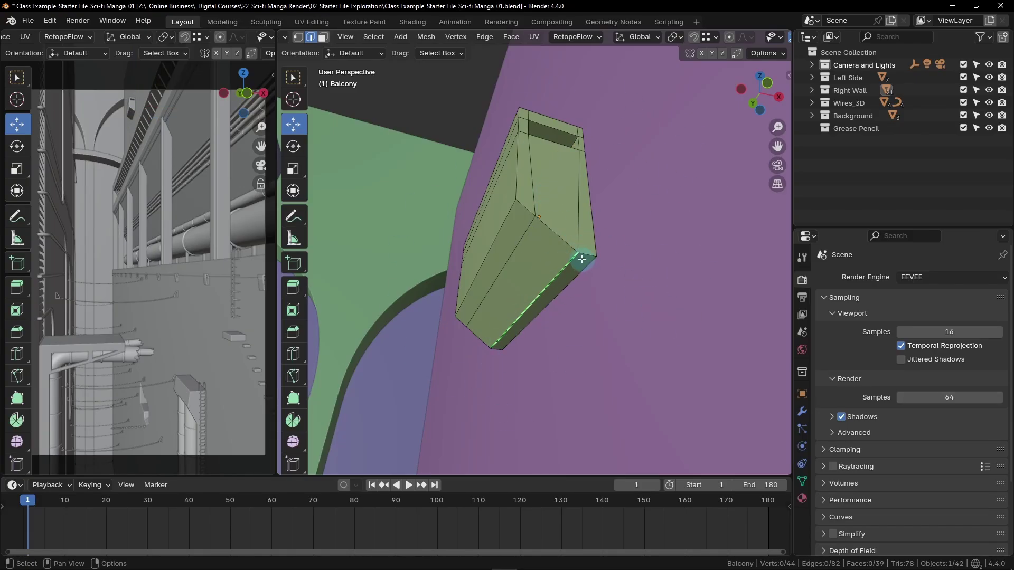
middle_click_drag(570, 267, 554, 232)
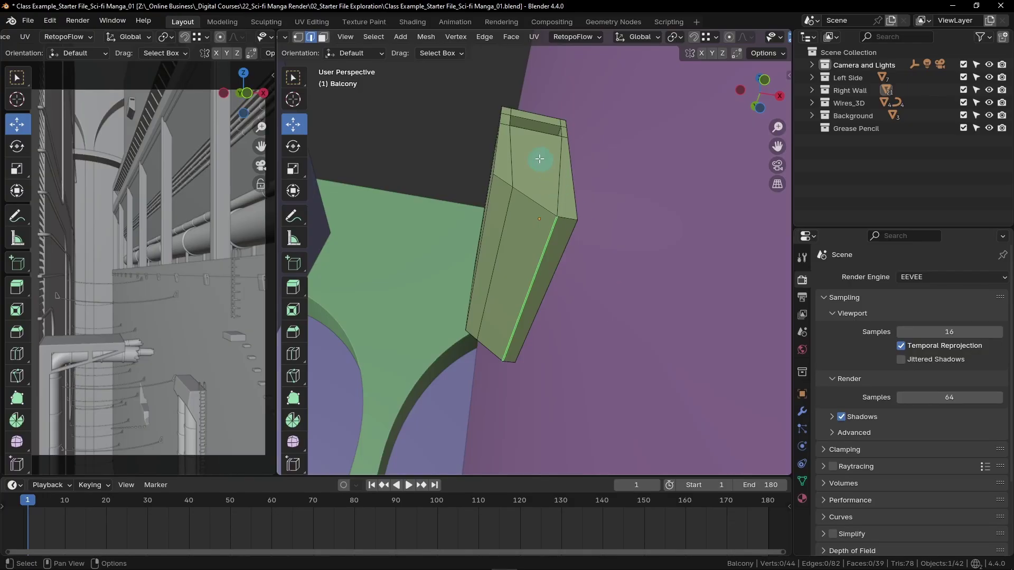
Step: Mark a top edge of the Balcony mesh as a Freestyle edge
left_click(509, 153)
key("ctrl+e")
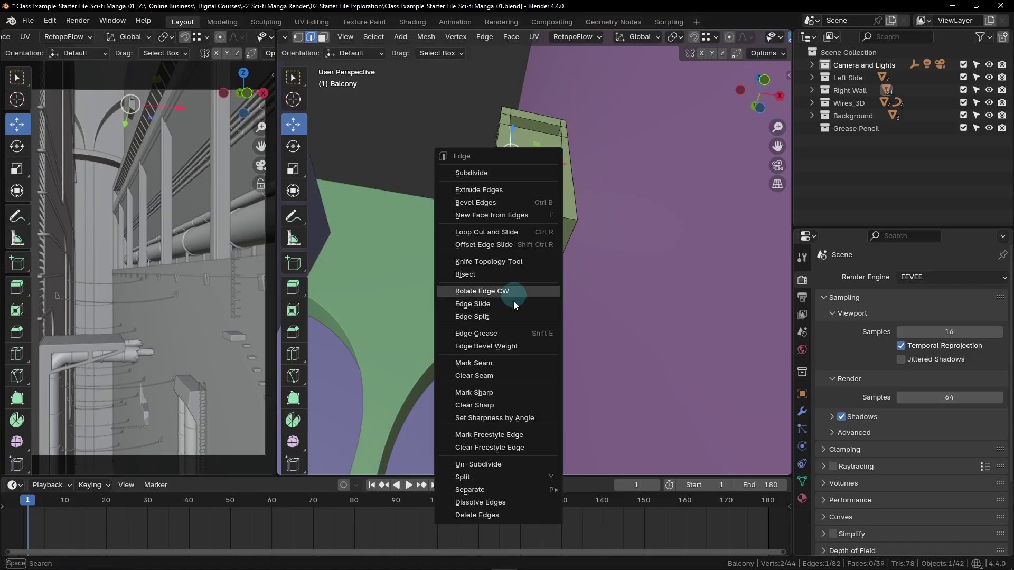
left_click(530, 440)
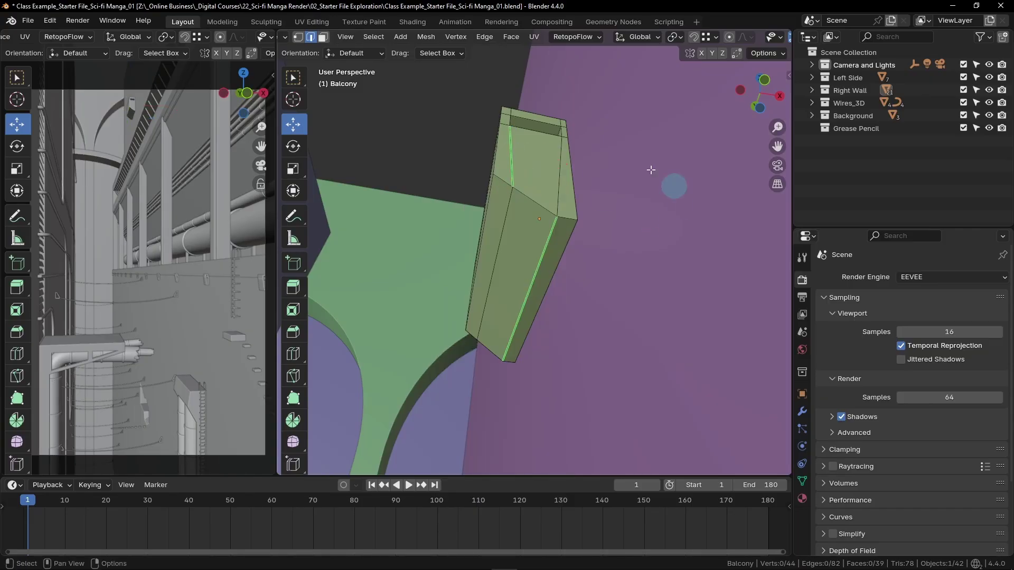
key("alt+a")
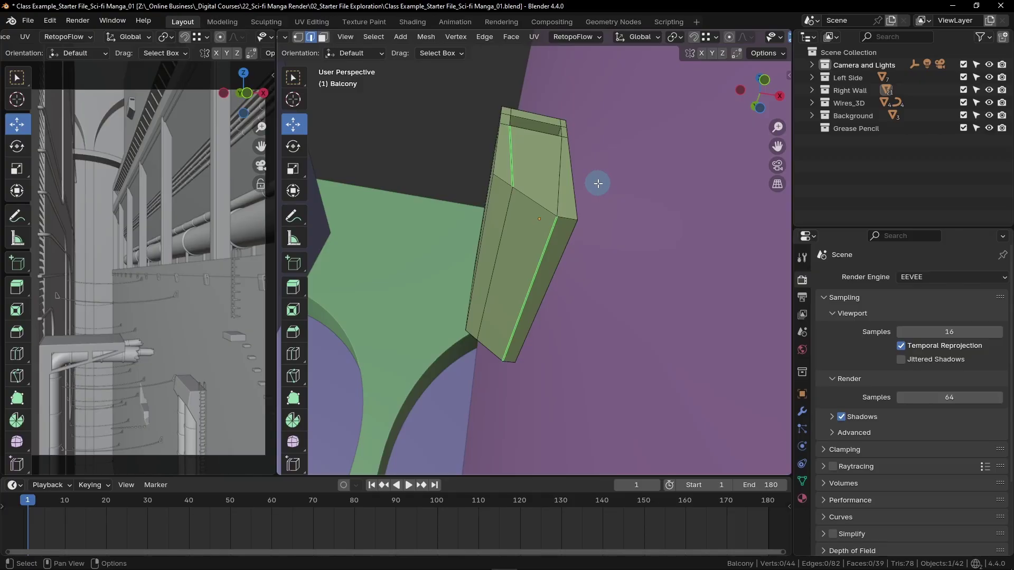
Step: Clear the Freestyle mark from another upper edge and return to Object Mode
left_click(511, 152)
key("ctrl+e")
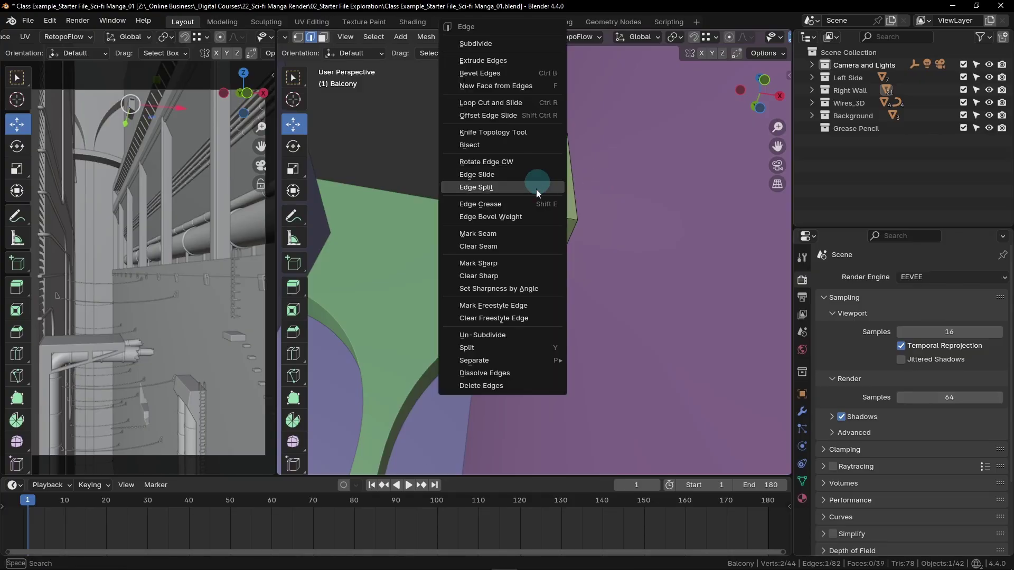
left_click(520, 318)
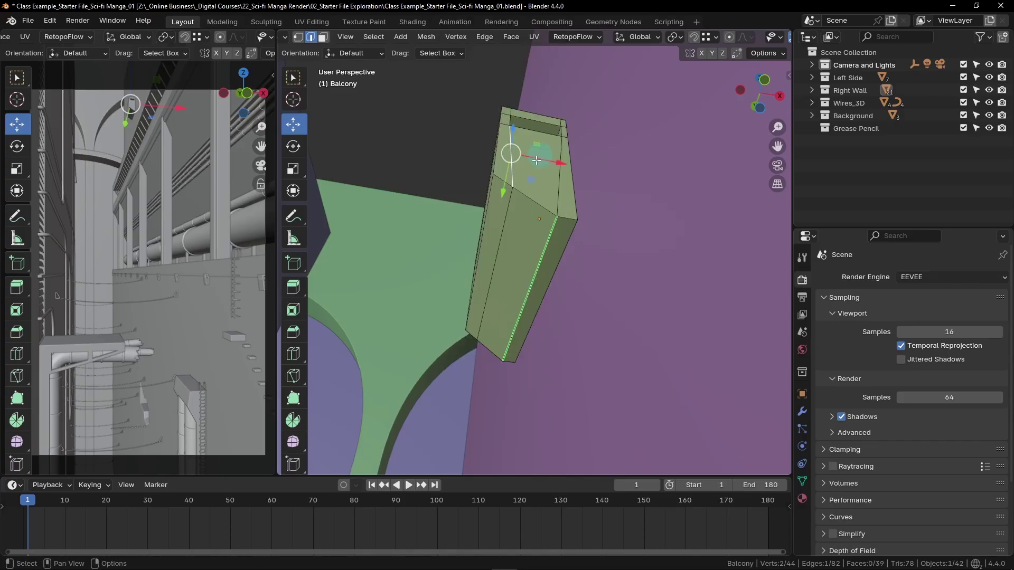
left_click(638, 210)
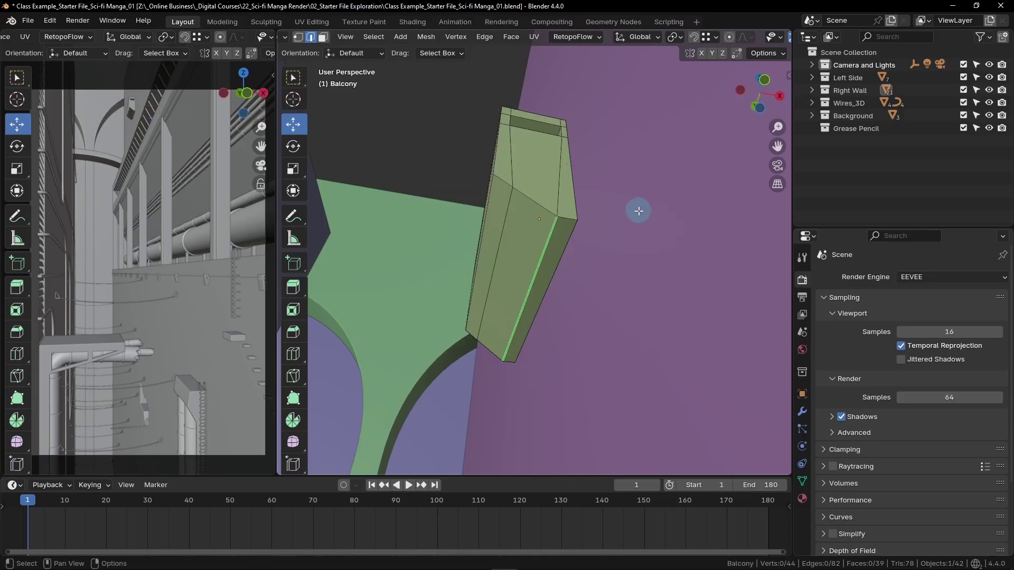
key("Tab")
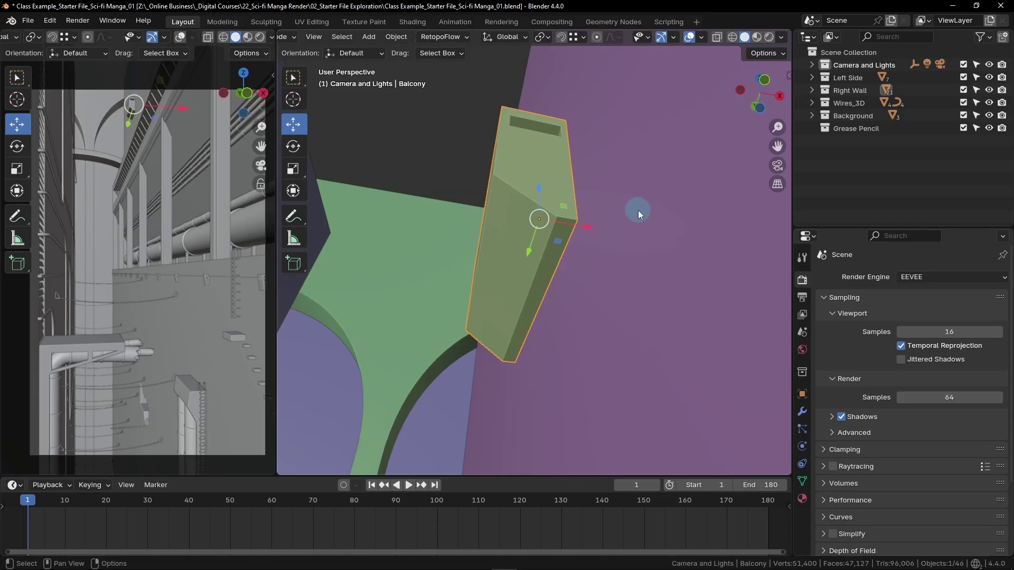
Step: Back in Rendering, zoom and pan the Slot 2 render onto the box with the ladder
left_click(502, 23)
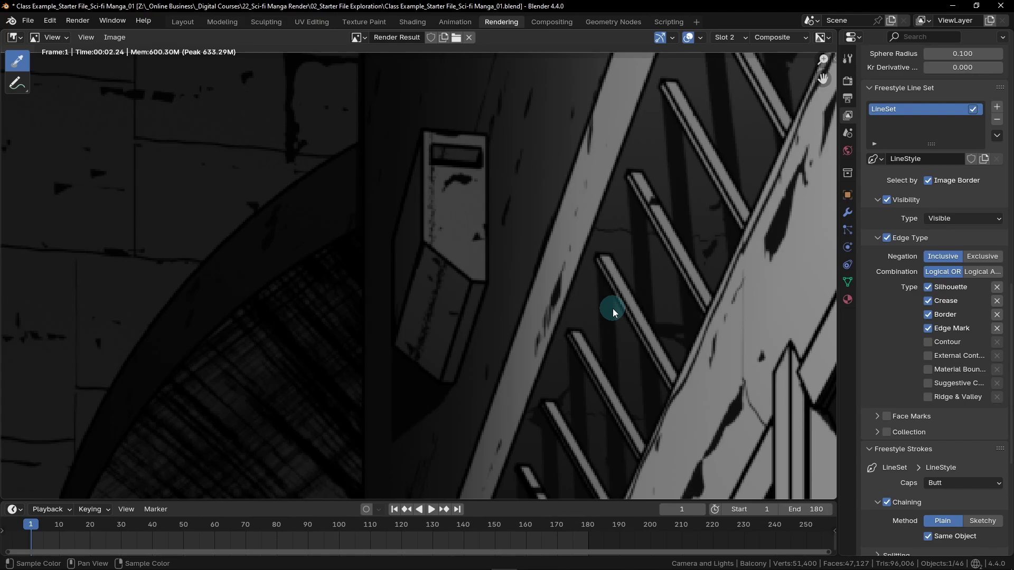
scroll(613, 308, "down", 8)
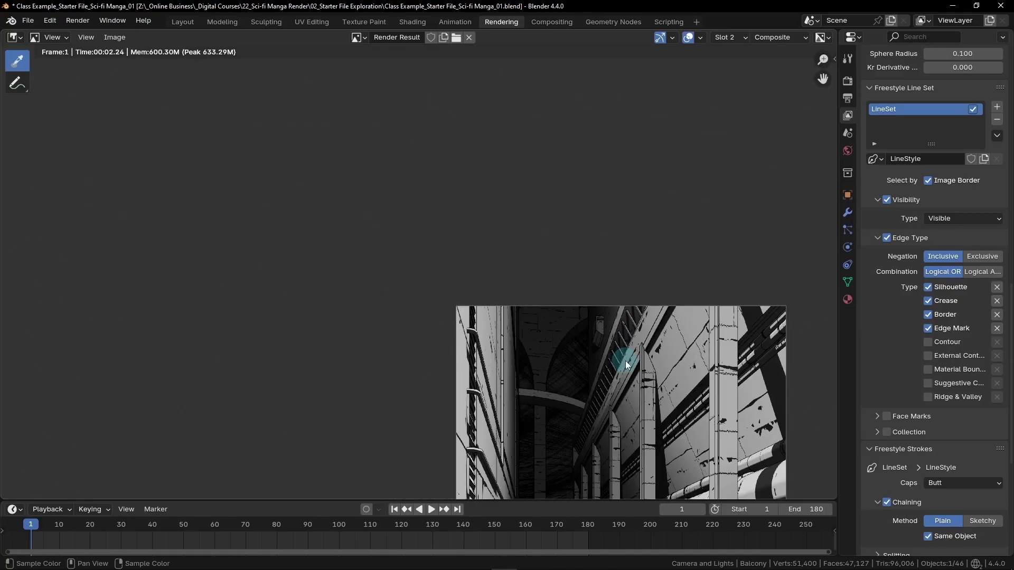
middle_click_drag(627, 280, 561, 113)
scroll(540, 337, "up", 6)
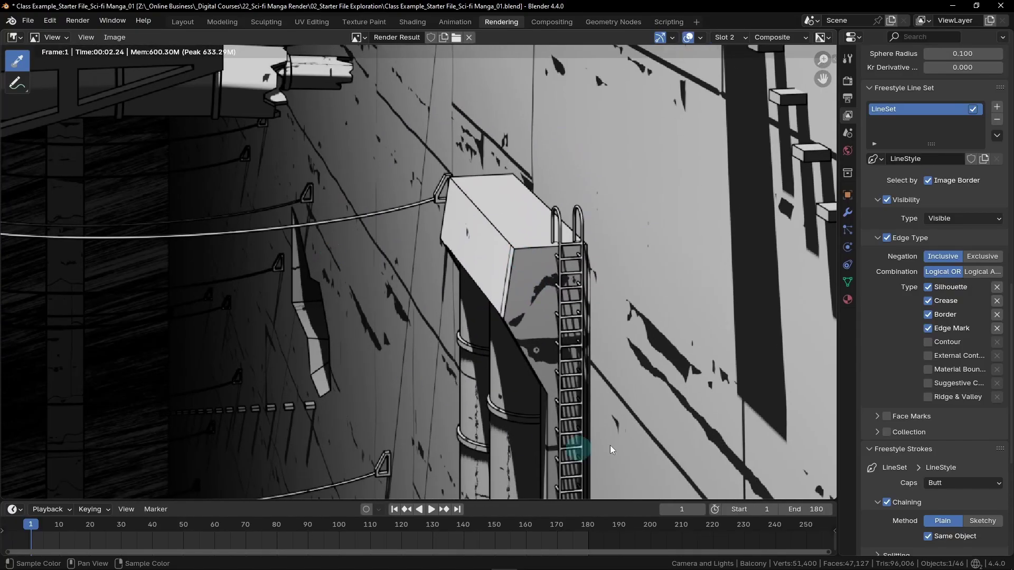
scroll(483, 233, "up", 1)
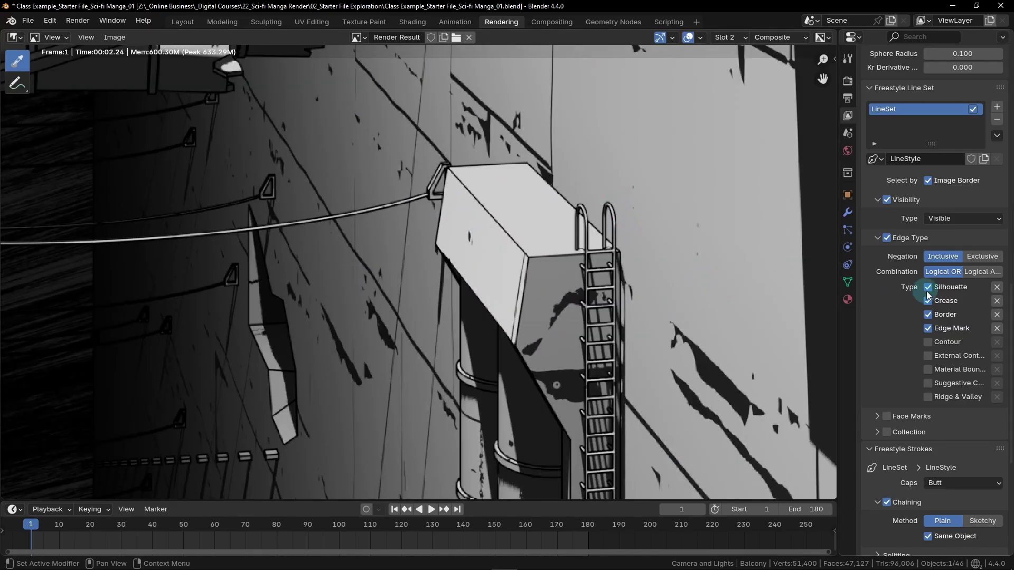
scroll(909, 326, "down", 2)
scroll(909, 326, "down", 6)
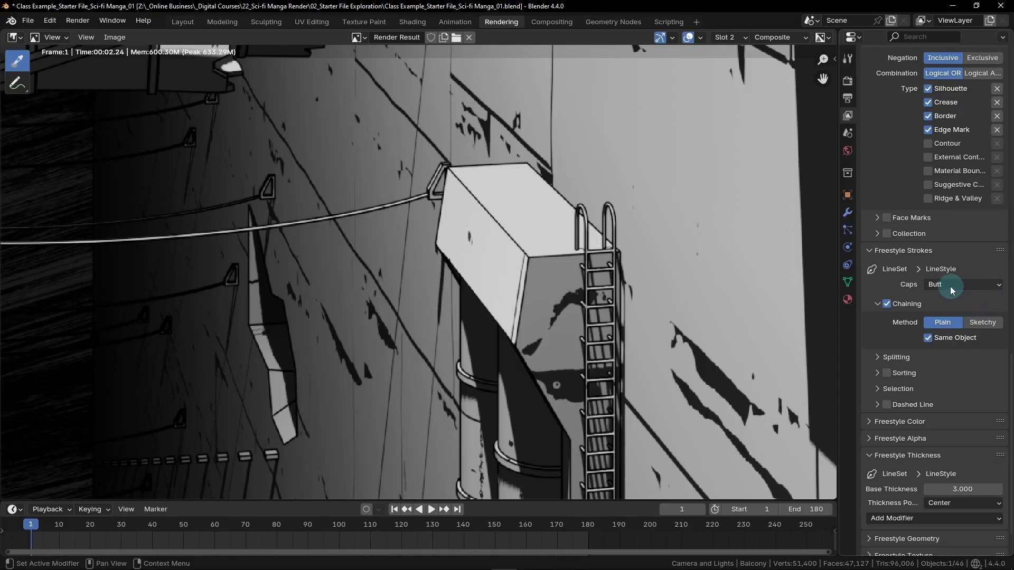
Step: Change the Freestyle stroke Caps from Butt to Round
left_click(991, 286)
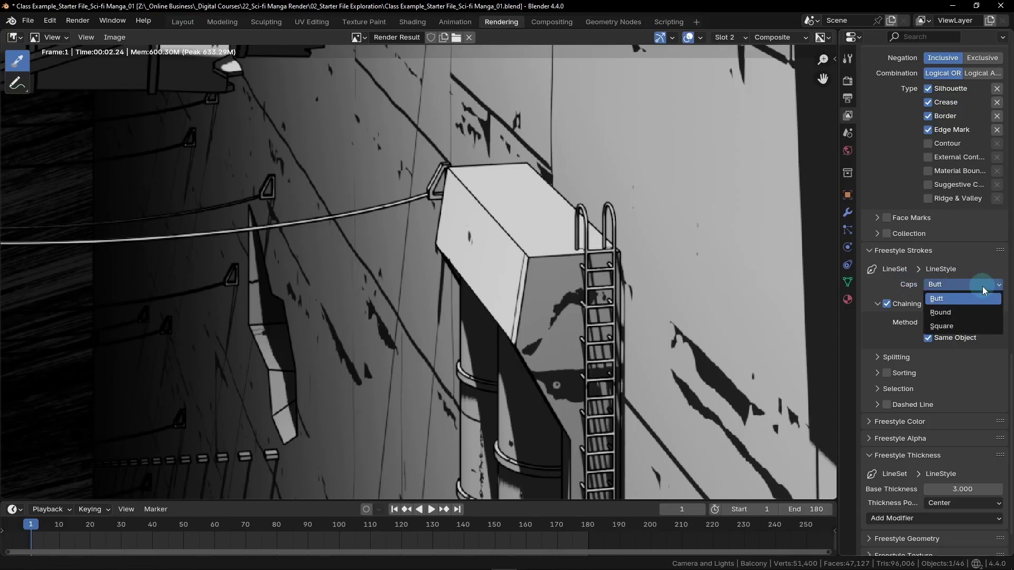
left_click(961, 313)
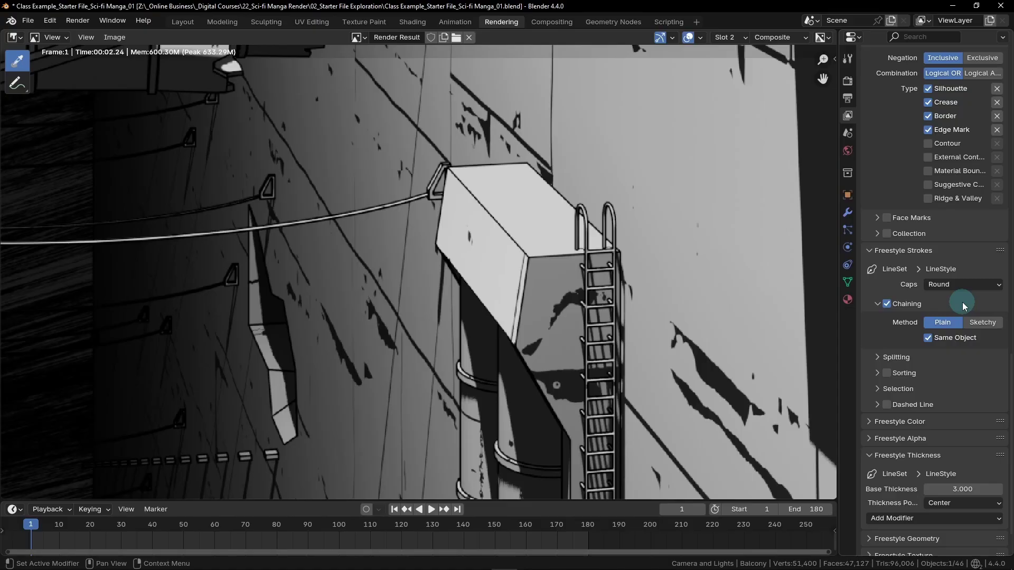
scroll(964, 302, "down", 2)
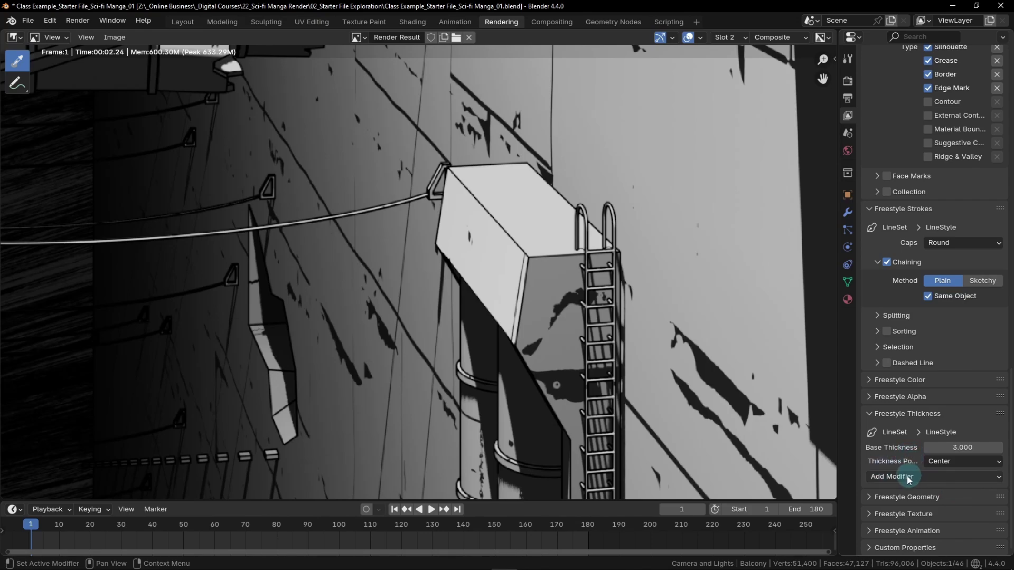
Step: Add a Noise line-thickness modifier (amplitude 10, period 10, seed 512) and render a new image
left_click(948, 477)
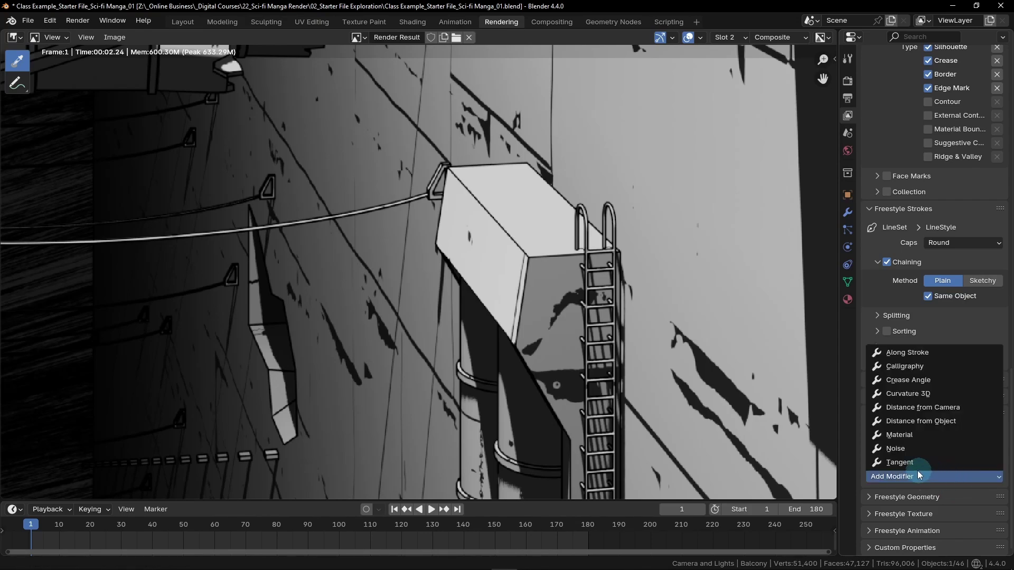
left_click(917, 453)
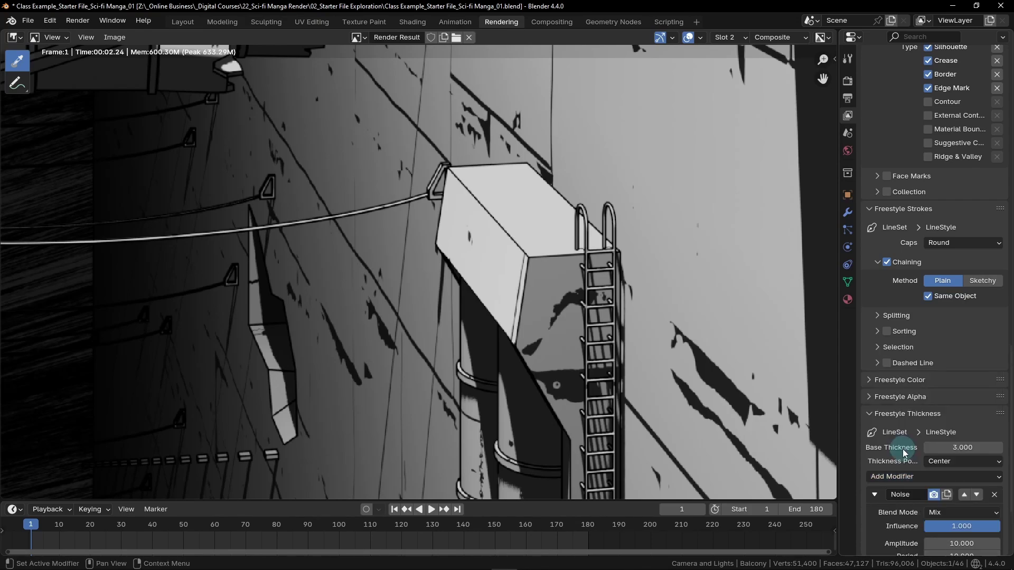
scroll(910, 459, "down", 3)
scroll(910, 460, "down", 1)
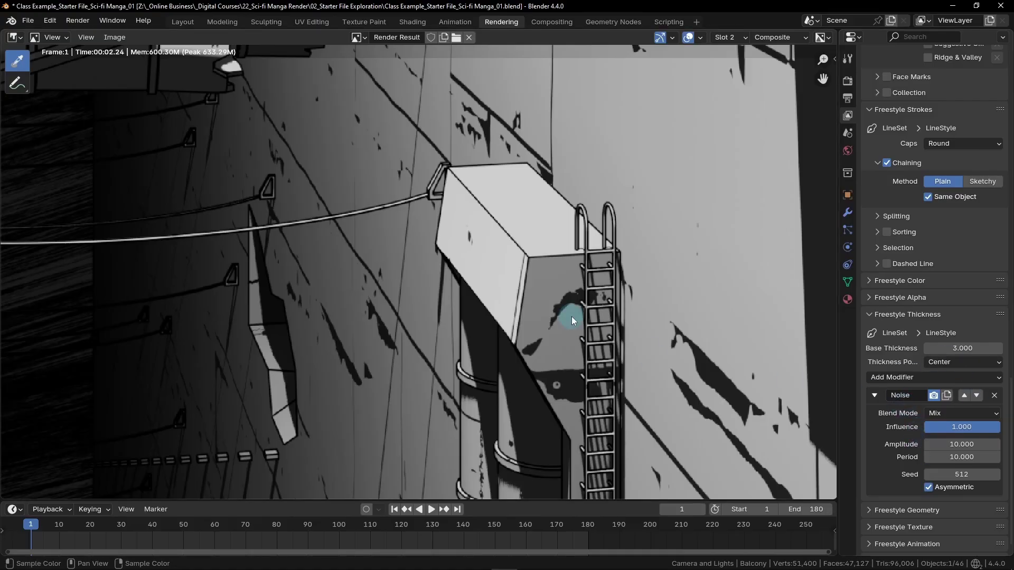
left_click(78, 20)
left_click(105, 35)
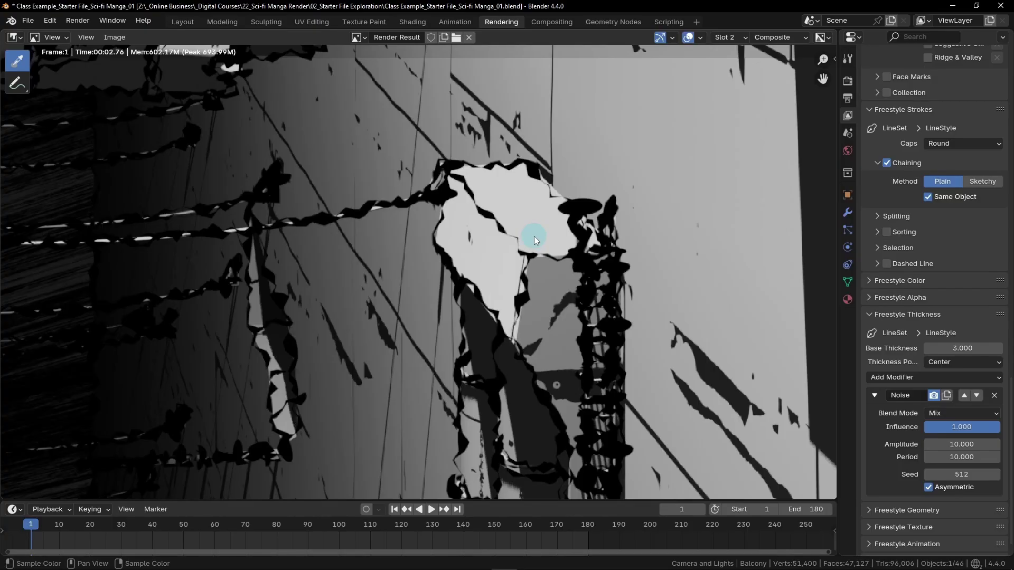
Step: Set the Noise thickness modifier's influence to 0.1 and its period to 20
left_click(963, 427)
type(".1")
key("Return")
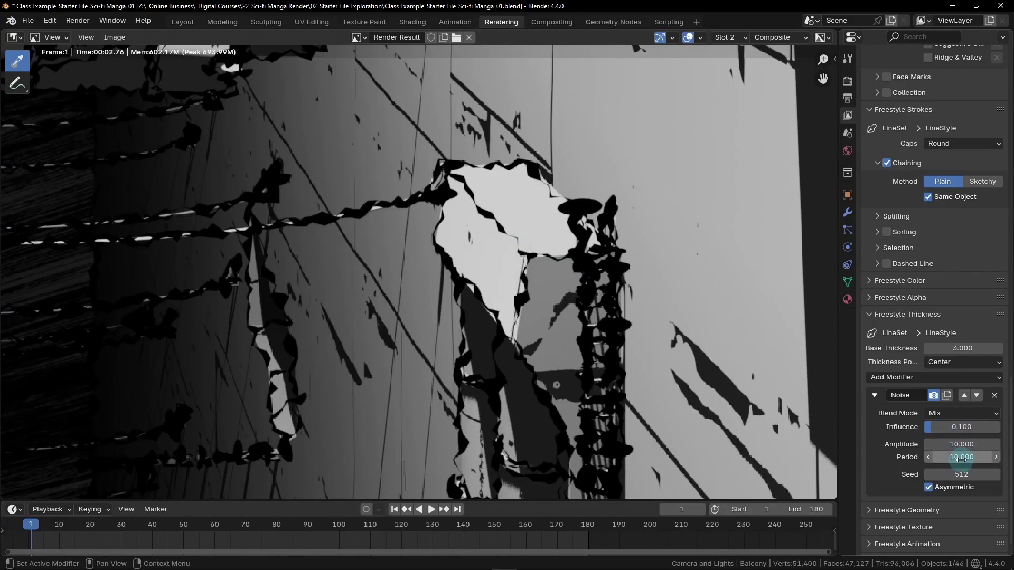
left_click(965, 457)
type("20")
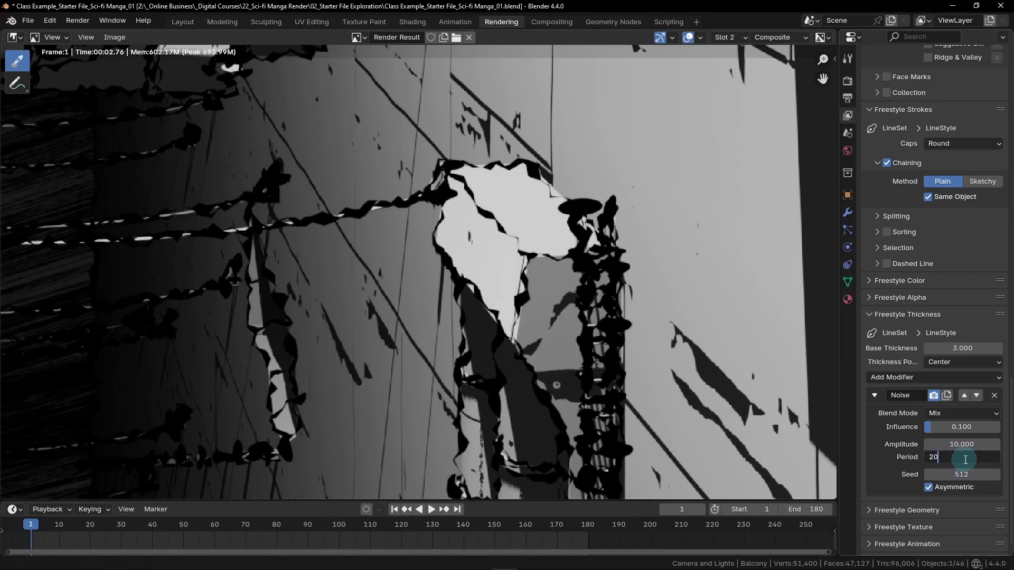
key("Return")
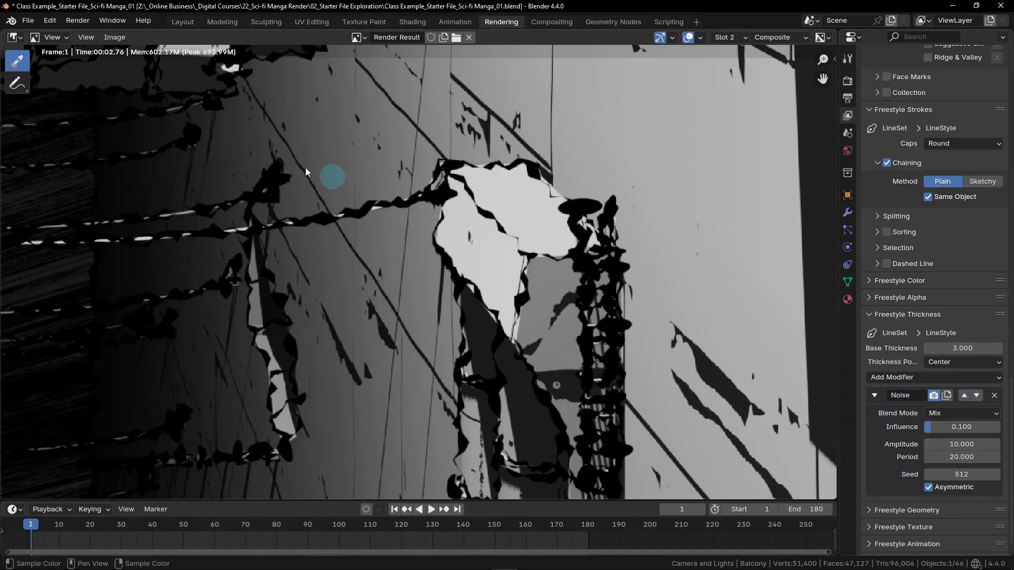
left_click(79, 21)
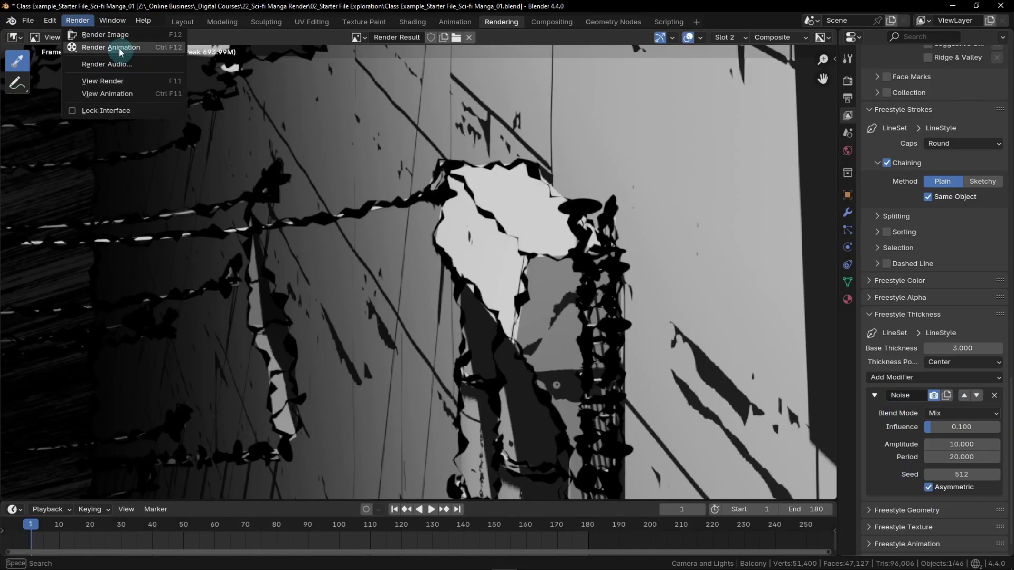
left_click(100, 35)
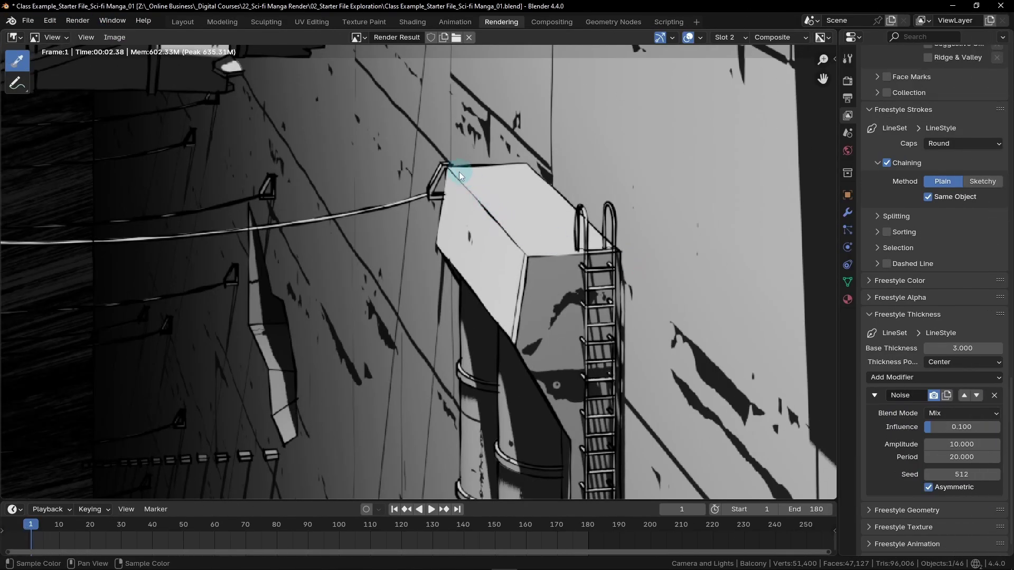